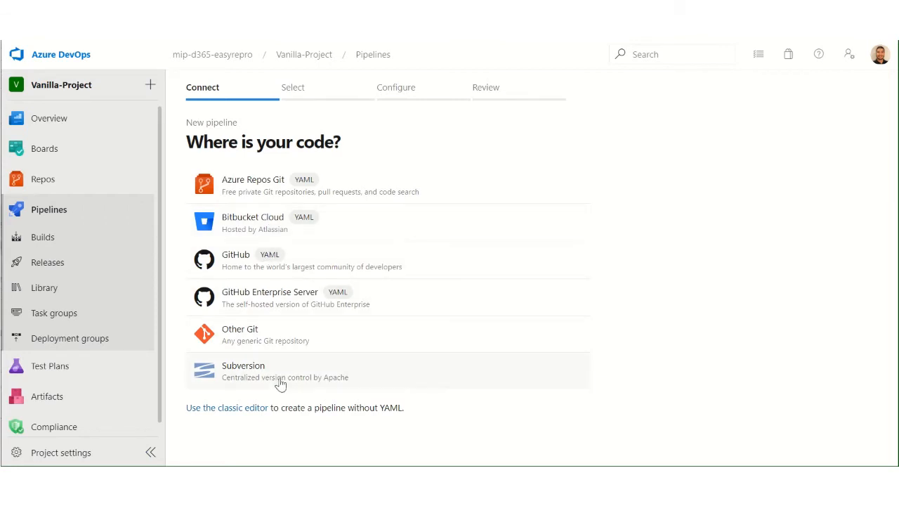
Step: Start a classic-editor pipeline without YAML from the Azure Repos Git repository Demo, using develop as the default branch
{"action": "left_click", "coordinate": [247, 413]}
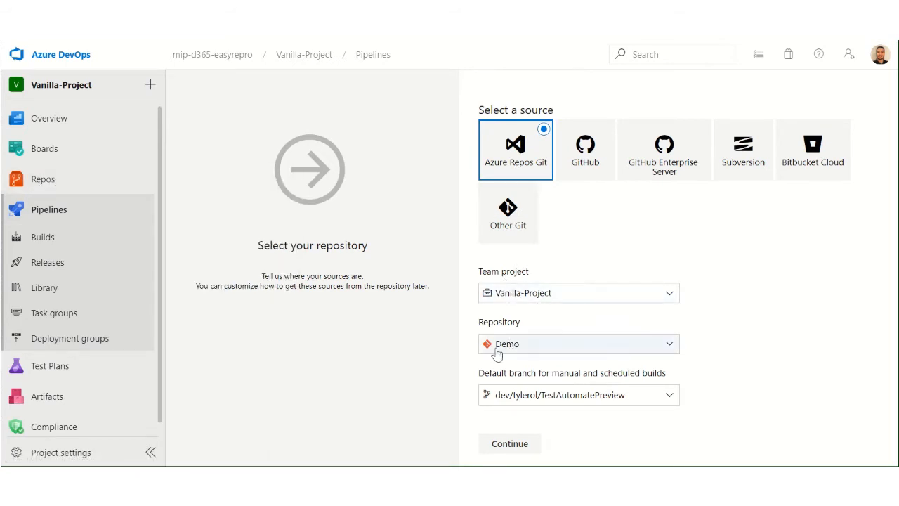
{"action": "left_click", "coordinate": [527, 395]}
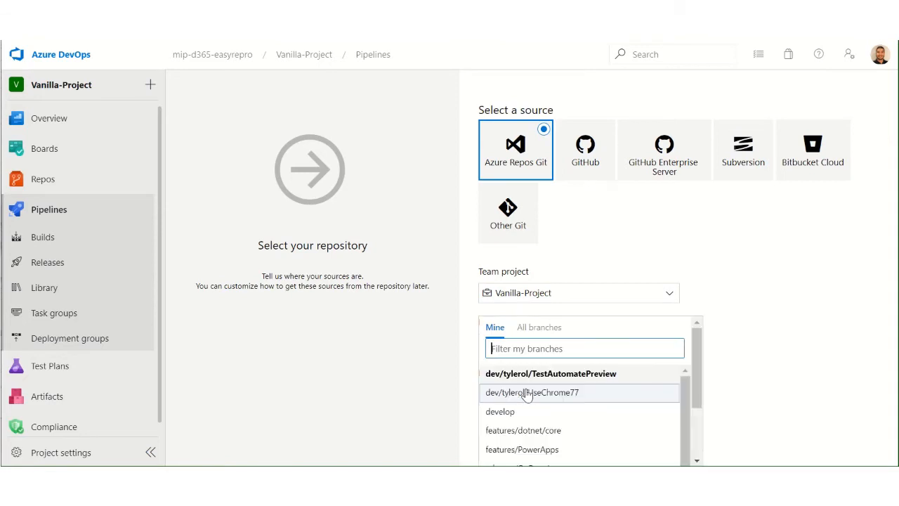
{"action": "left_click", "coordinate": [533, 414]}
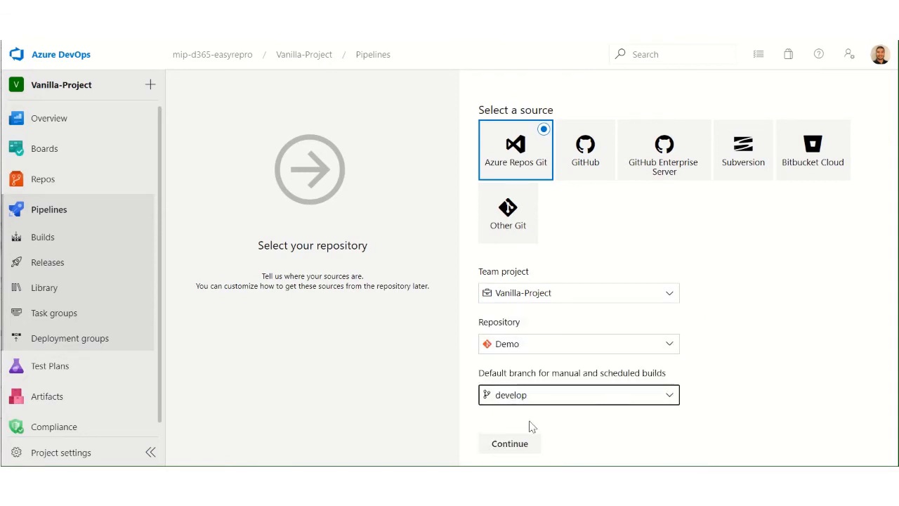
{"action": "left_click", "coordinate": [515, 444]}
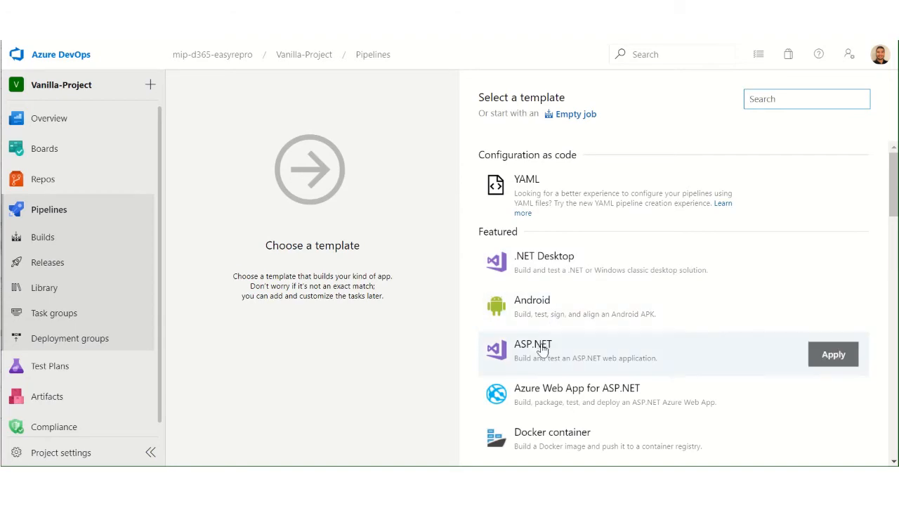
Step: Look through the pipeline templates and apply the .NET Desktop template
{"action": "scroll", "coordinate": [576, 355], "scroll_direction": "down", "scroll_amount": 1}
{"action": "scroll", "coordinate": [589, 360], "scroll_direction": "down", "scroll_amount": 10}
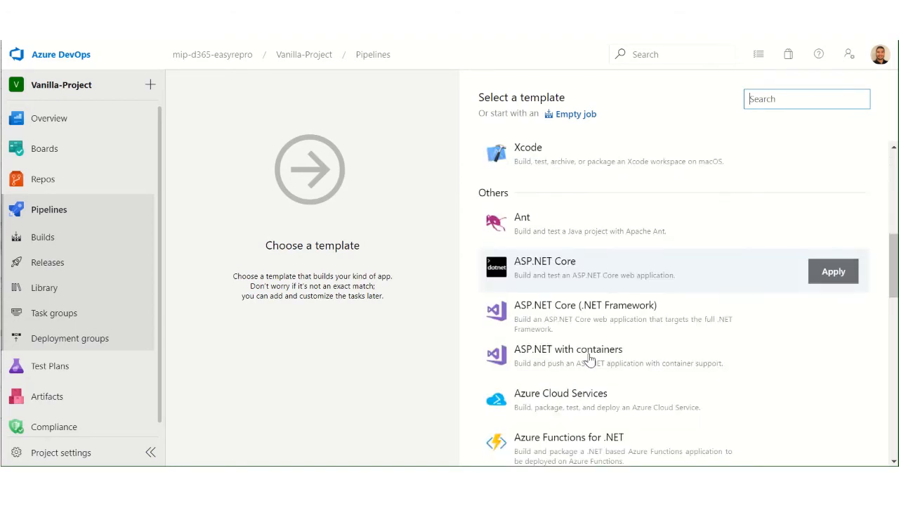
{"action": "scroll", "coordinate": [588, 358], "scroll_direction": "up", "scroll_amount": 12}
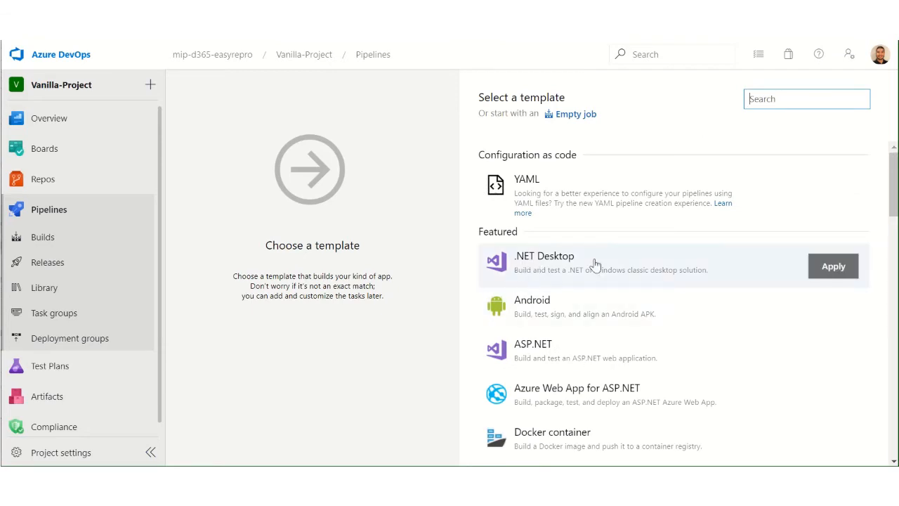
{"action": "left_click", "coordinate": [824, 268]}
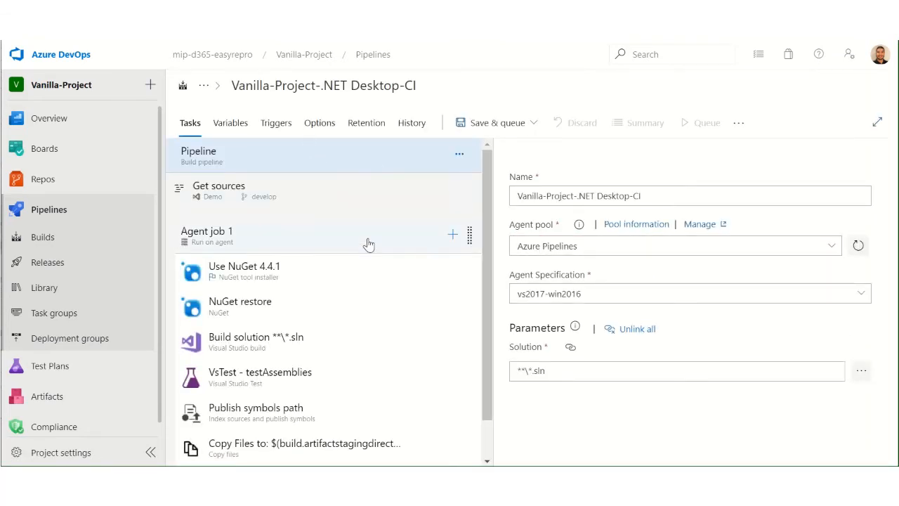
Step: Rename the build pipeline to "Automating EasyRepro Demo"
{"action": "scroll", "coordinate": [369, 253], "scroll_direction": "down", "scroll_amount": 1}
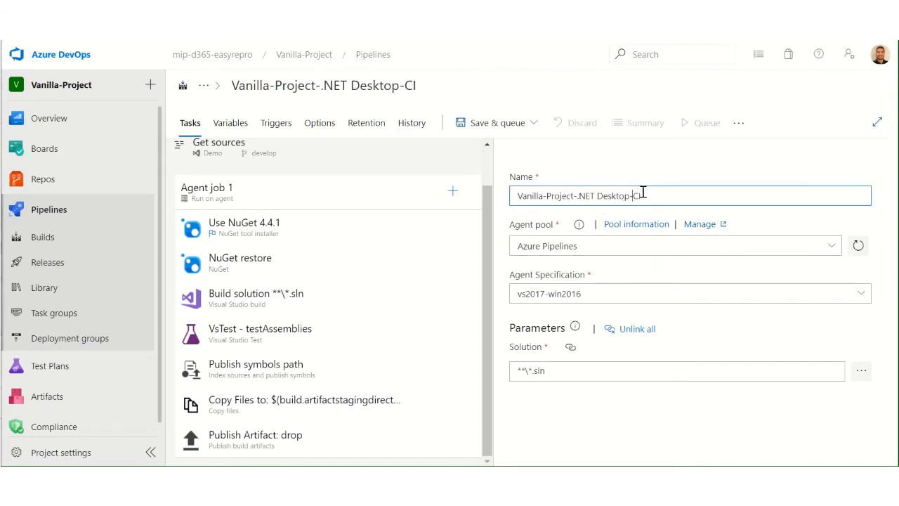
{"action": "left_click_drag", "start_coordinate": [642, 196], "coordinate": [511, 213]}
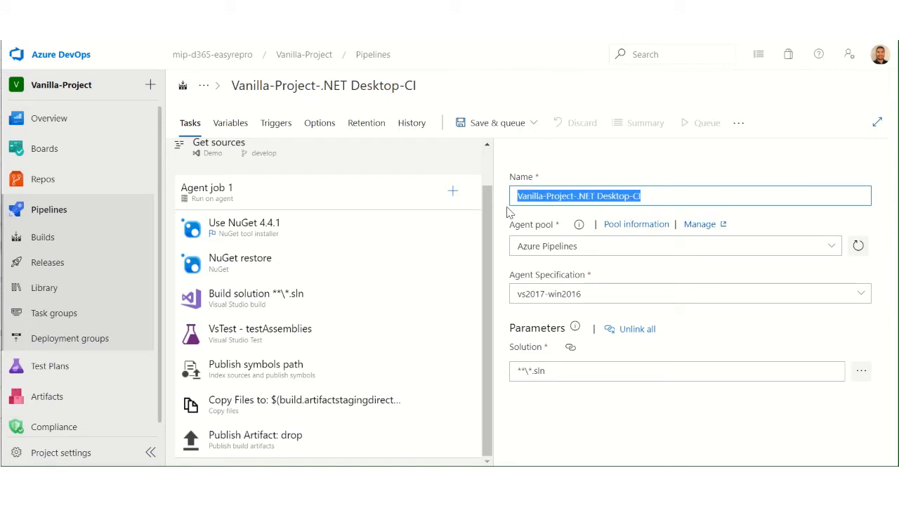
{"action": "type", "text": "Automating E"}
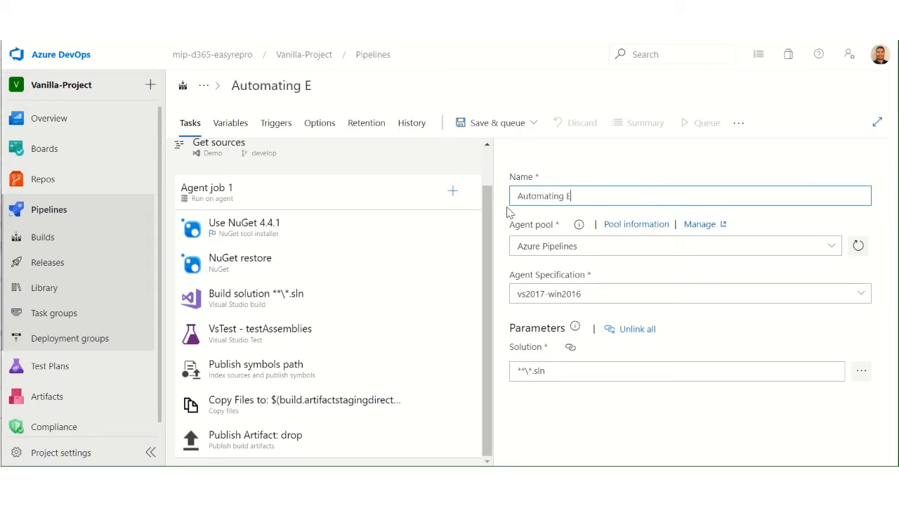
{"action": "type", "text": "asyRepro Demo"}
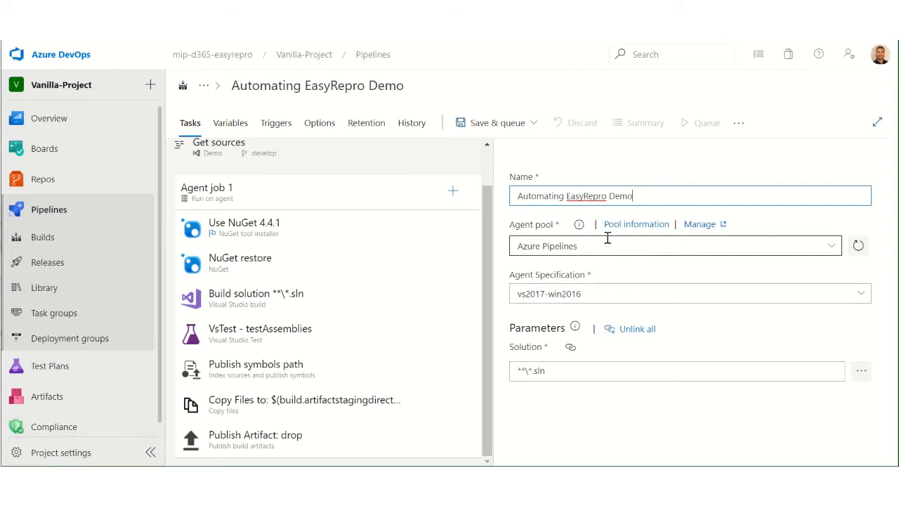
Step: Review the Get sources settings, including repository, default branch, clean, tagging and checkout options
{"action": "left_click", "coordinate": [345, 161]}
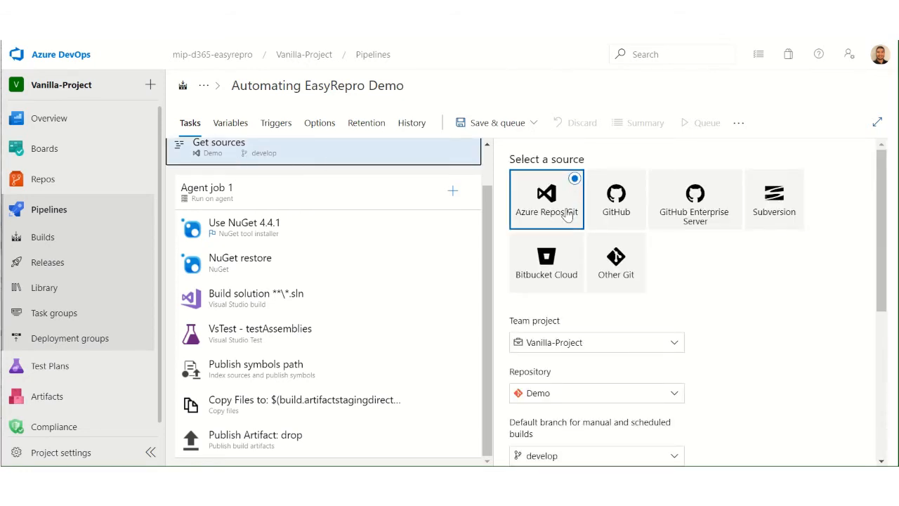
{"action": "scroll", "coordinate": [627, 303], "scroll_direction": "down", "scroll_amount": 1}
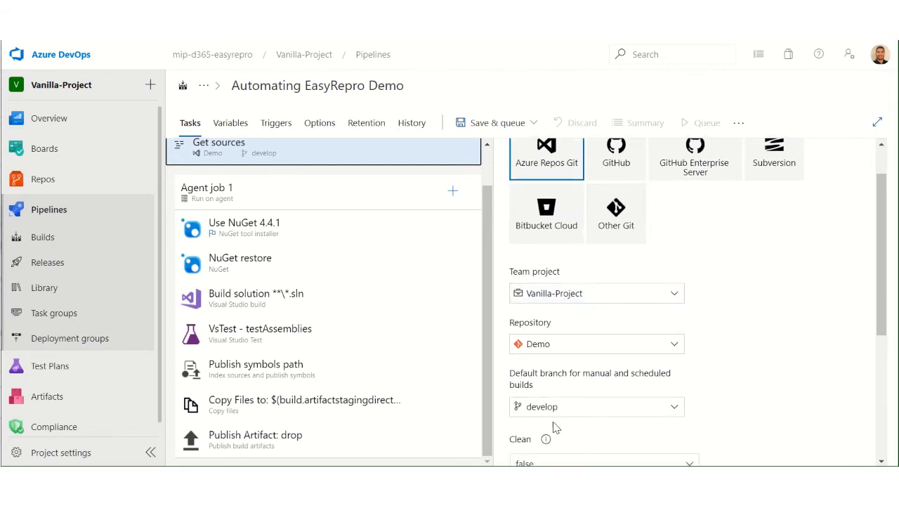
{"action": "scroll", "coordinate": [560, 418], "scroll_direction": "down", "scroll_amount": 3}
{"action": "scroll", "coordinate": [601, 348], "scroll_direction": "down", "scroll_amount": 2}
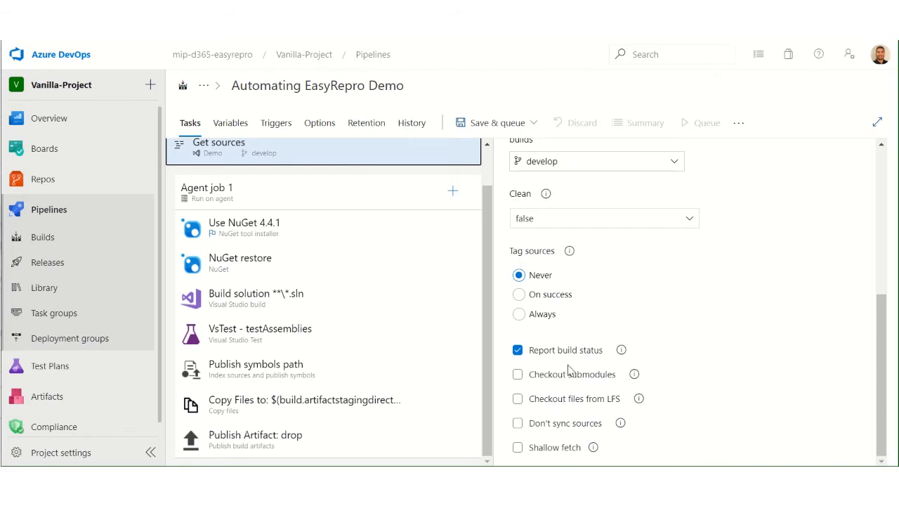
{"action": "scroll", "coordinate": [570, 371], "scroll_direction": "up", "scroll_amount": 4}
Step: Set the agent job's display name to "Build and Test EasyRepro unit tests"
{"action": "left_click", "coordinate": [270, 196]}
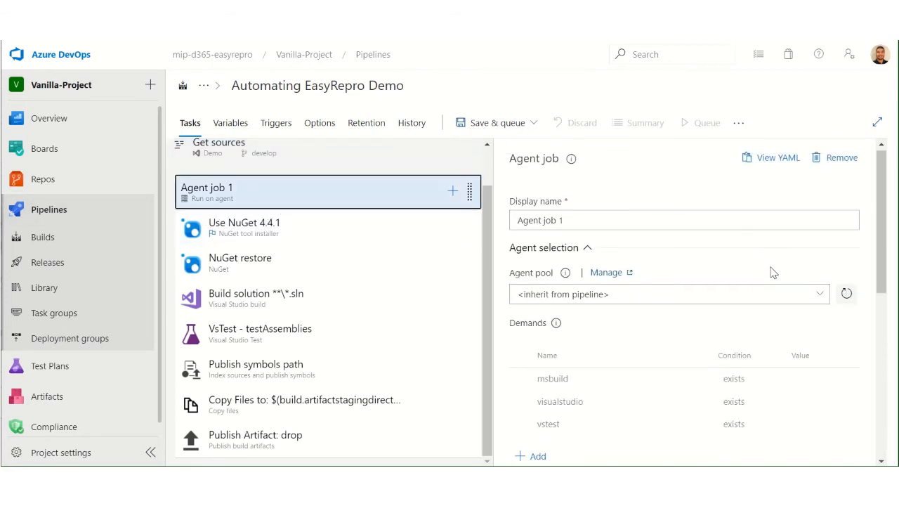
{"action": "left_click", "coordinate": [604, 226]}
{"action": "left_click_drag", "start_coordinate": [624, 227], "coordinate": [511, 241]}
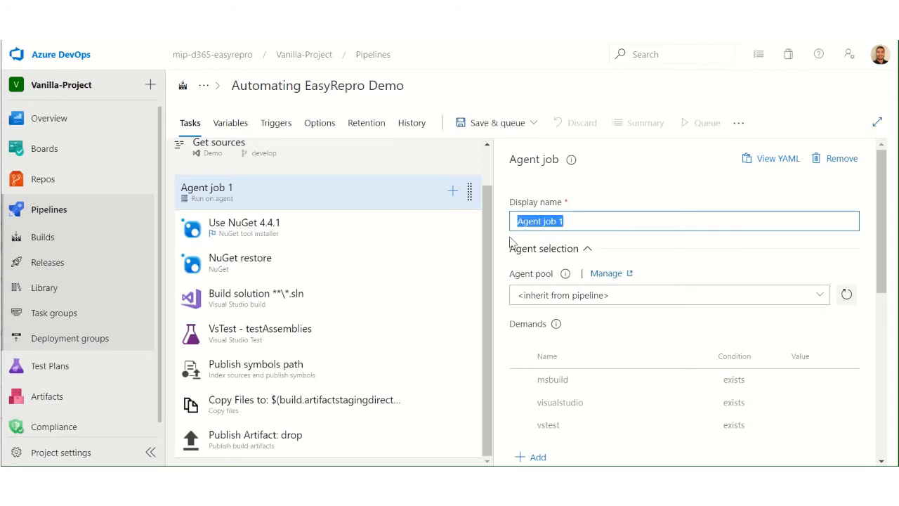
{"action": "type", "text": "Build"}
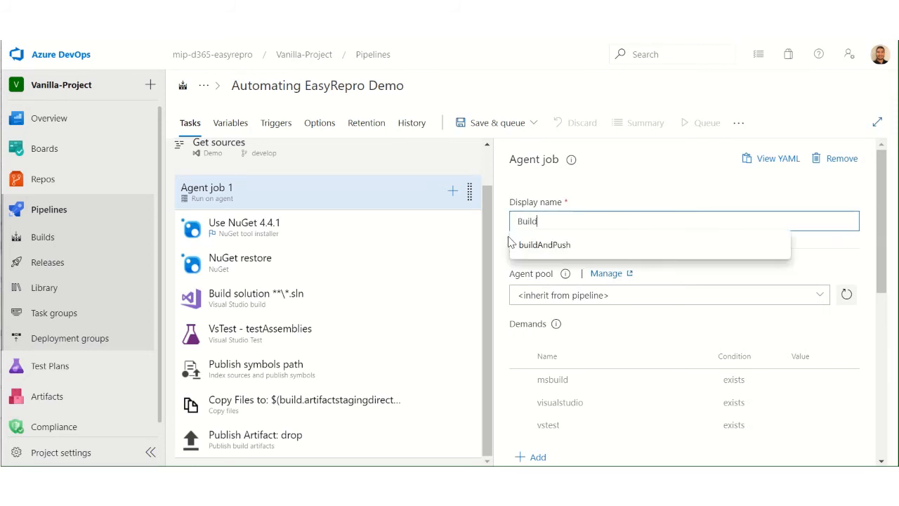
{"action": "type", "text": " and "}
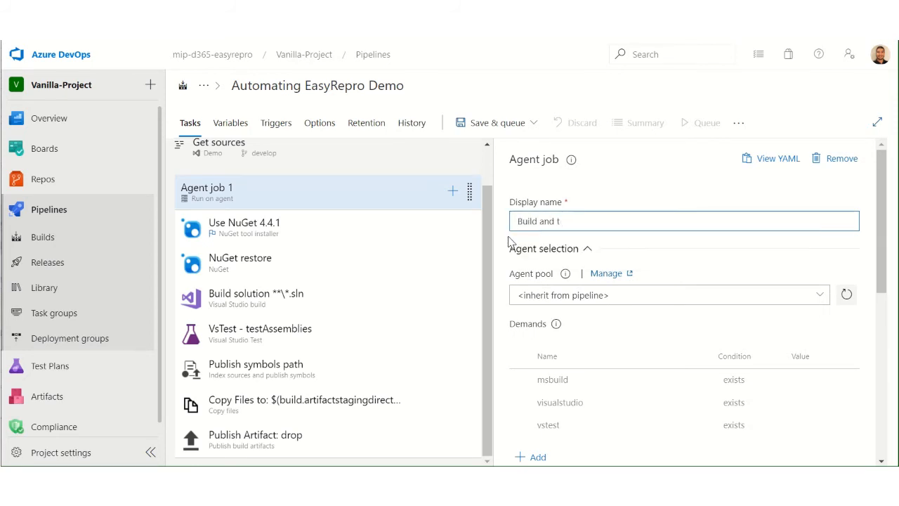
{"action": "type", "text": "Test EasyRepro unit tests"}
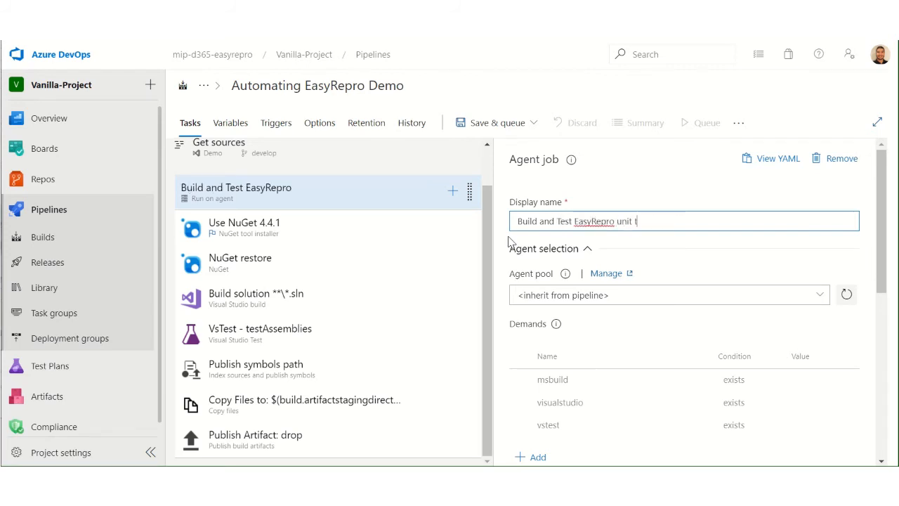
Step: Review the settings of the NuGet installer, NuGet restore and Visual Studio build tasks, including the available Visual Studio versions
{"action": "left_click", "coordinate": [328, 228]}
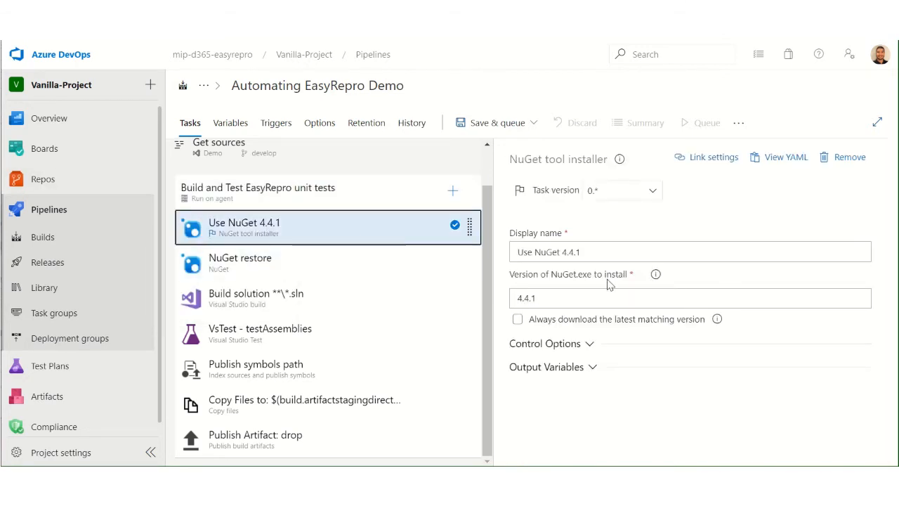
{"action": "left_click", "coordinate": [363, 276]}
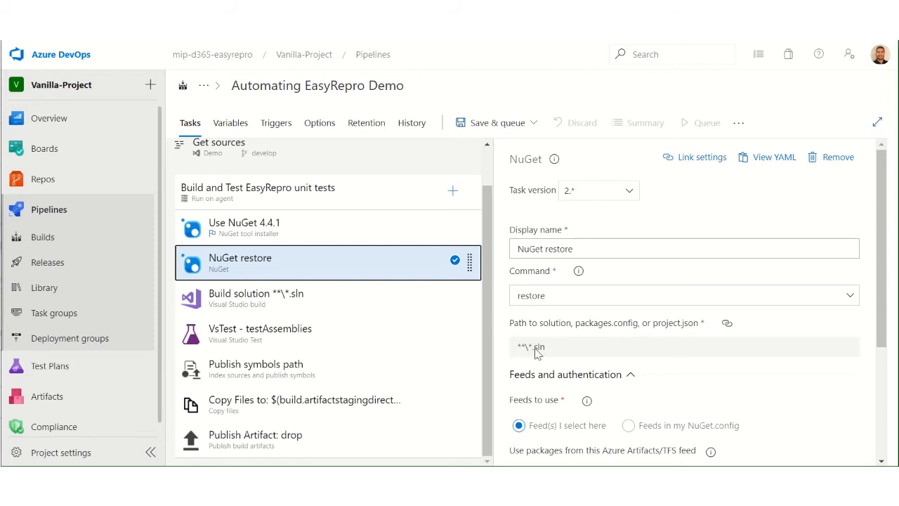
{"action": "left_click", "coordinate": [346, 307]}
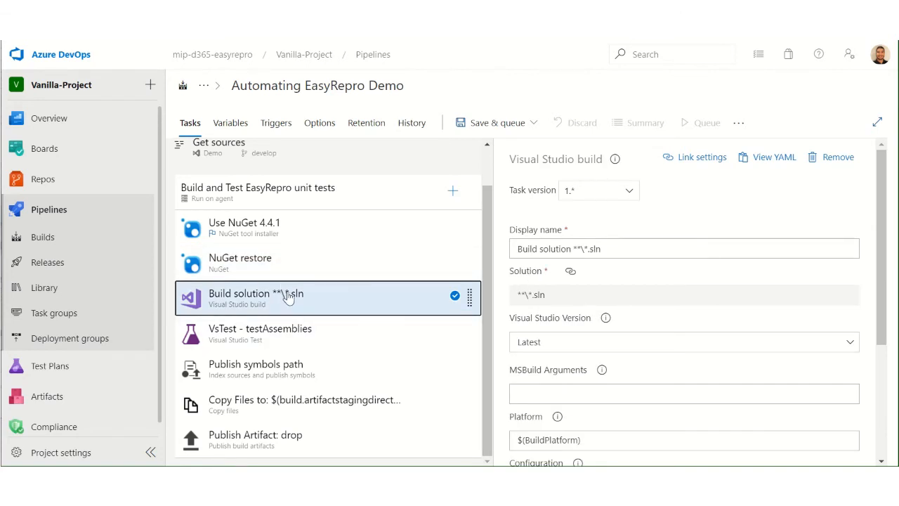
{"action": "left_click", "coordinate": [572, 345]}
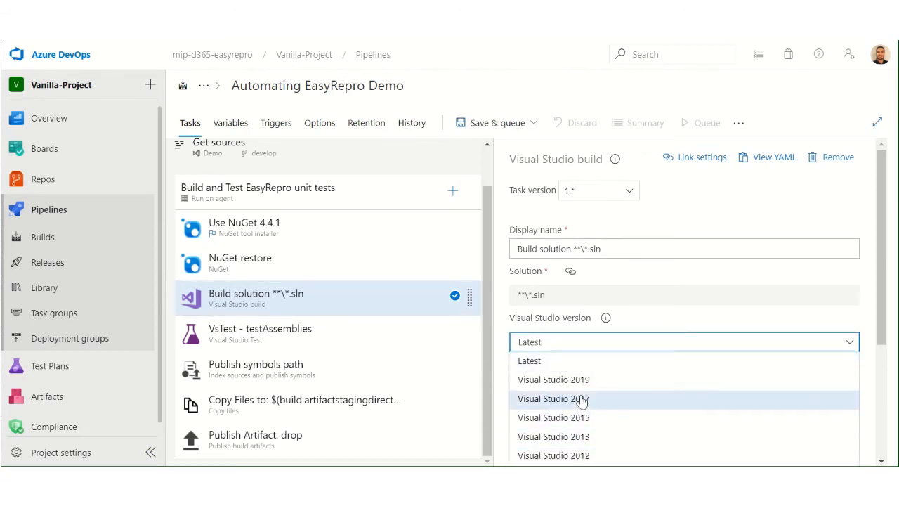
{"action": "scroll", "coordinate": [694, 224], "scroll_direction": "down", "scroll_amount": 1}
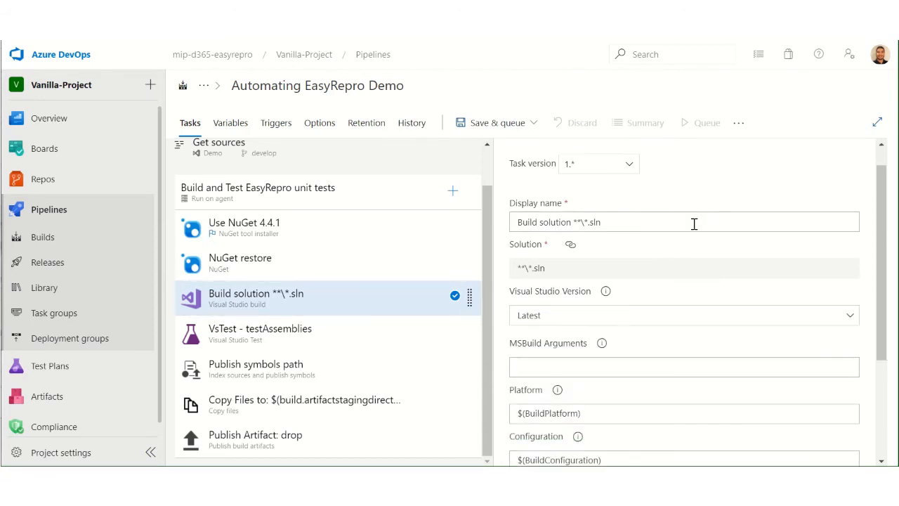
{"action": "scroll", "coordinate": [696, 235], "scroll_direction": "down", "scroll_amount": 3}
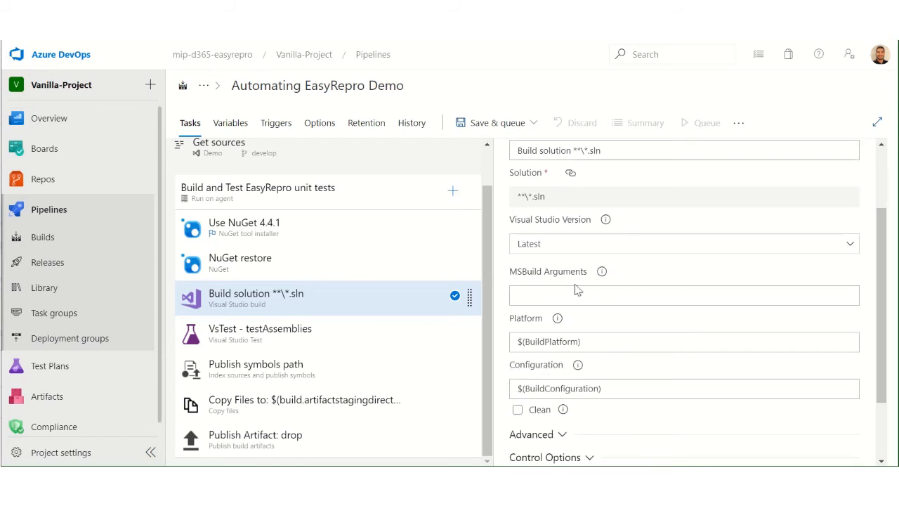
{"action": "scroll", "coordinate": [603, 281], "scroll_direction": "down", "scroll_amount": 3}
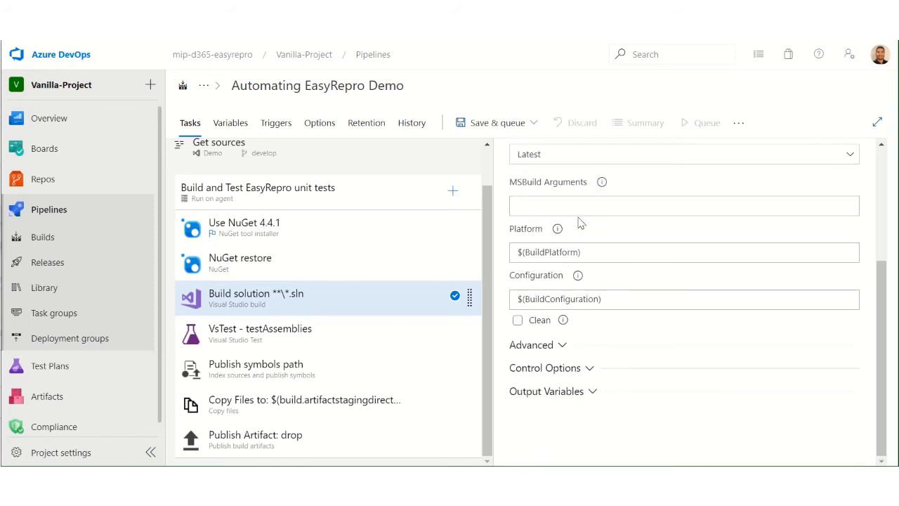
{"action": "scroll", "coordinate": [573, 285], "scroll_direction": "up", "scroll_amount": 4}
{"action": "scroll", "coordinate": [575, 288], "scroll_direction": "up", "scroll_amount": 1}
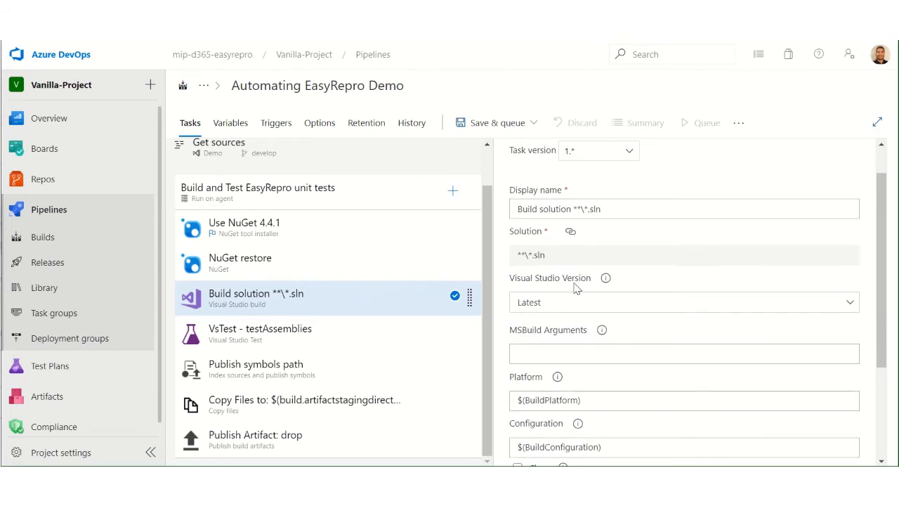
Step: Examine the VsTest task's test files pattern, and check the assembly name of the UIAutomation.Sample project's properties in Visual Studio
{"action": "left_click", "coordinate": [333, 338]}
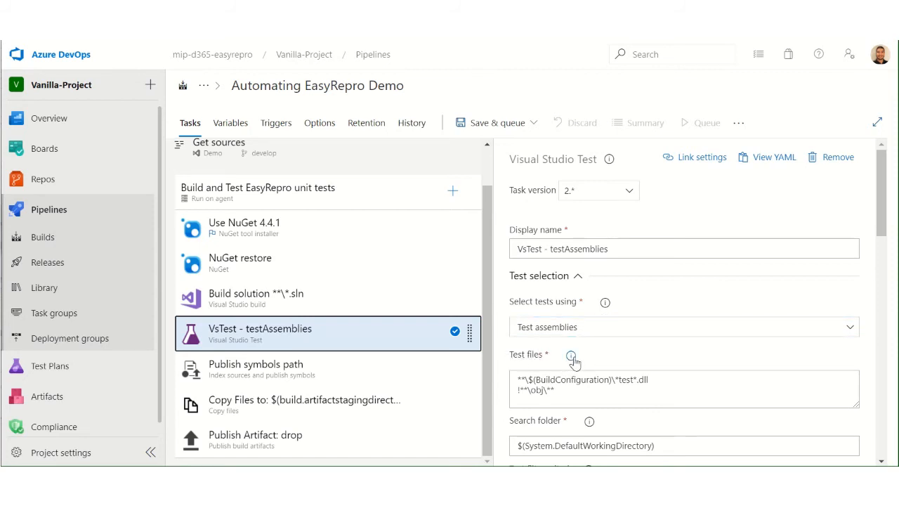
{"action": "left_click", "coordinate": [538, 386]}
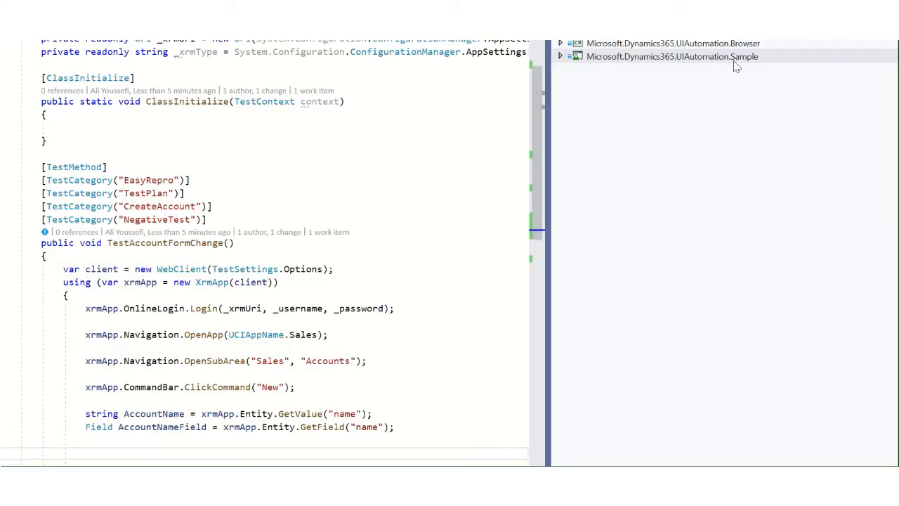
{"action": "left_click", "coordinate": [620, 61]}
{"action": "right_click", "coordinate": [620, 63]}
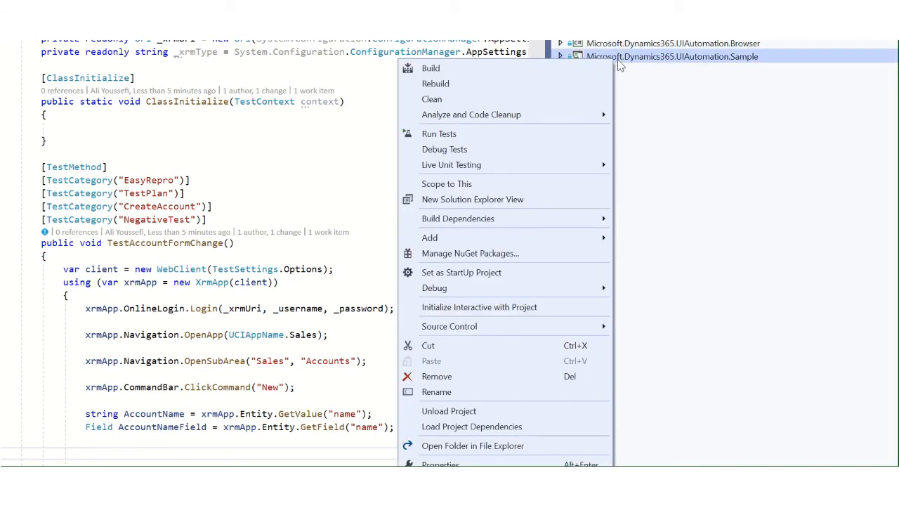
{"action": "left_click", "coordinate": [566, 463]}
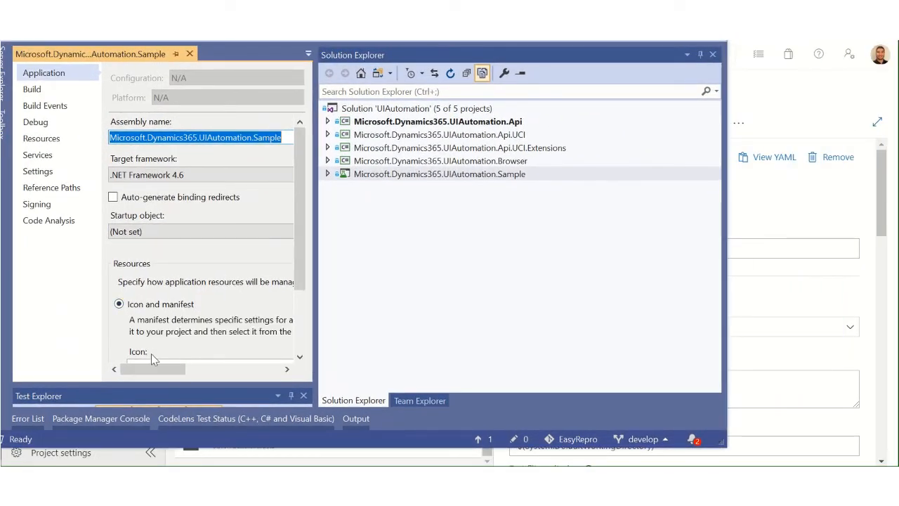
{"action": "mouse_move", "coordinate": [153, 369]}
{"action": "left_mouse_down"}
{"action": "mouse_move", "coordinate": [169, 369]}
{"action": "mouse_move", "coordinate": [156, 369]}
{"action": "left_mouse_up"}
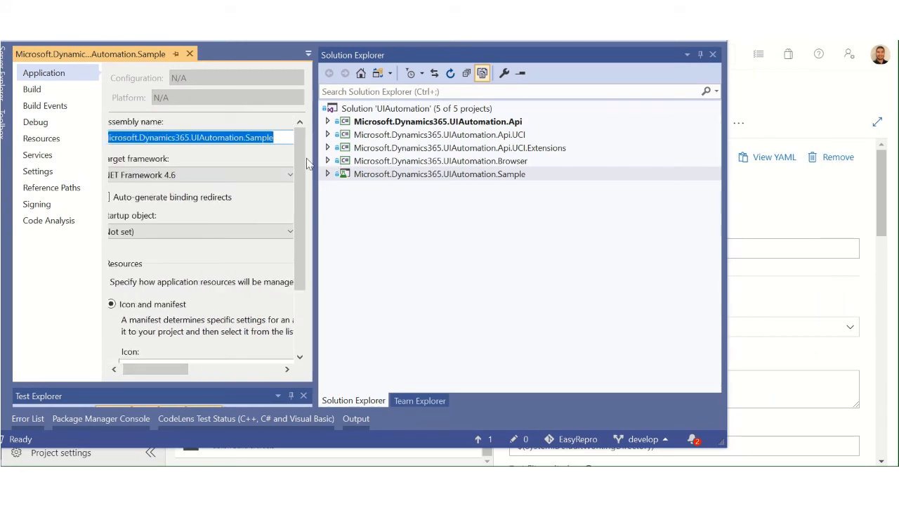
Step: Return to Azure DevOps and change the VsTest task's DLL pattern in the test files to **\$(BuildConfiguration)\*Sample*.dll
{"action": "left_click", "coordinate": [814, 108]}
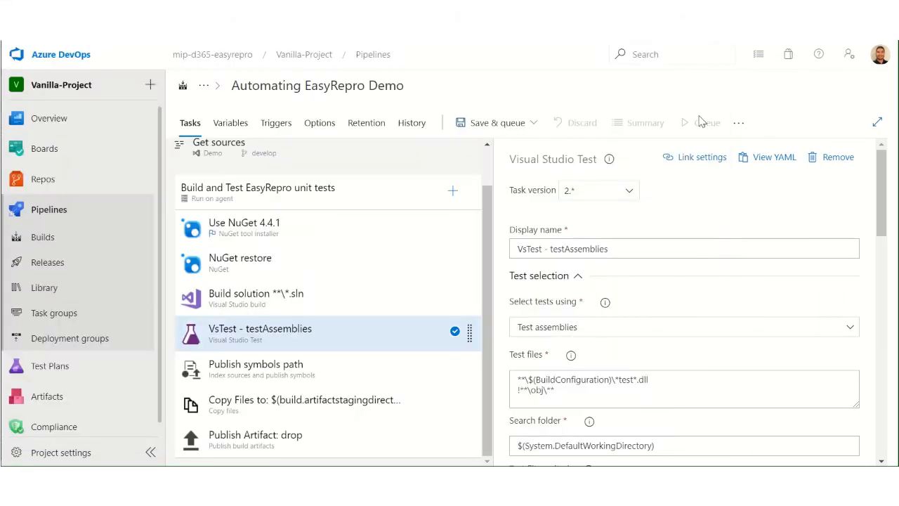
{"action": "left_click", "coordinate": [620, 378]}
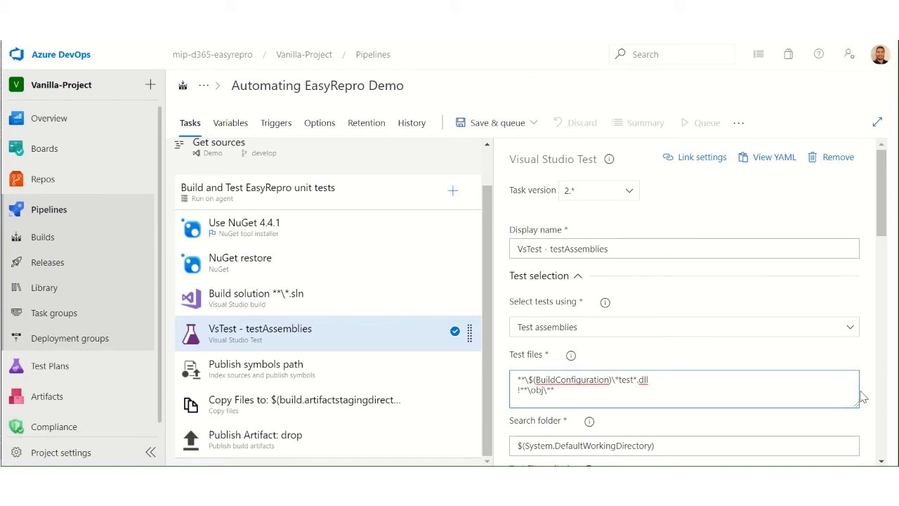
{"action": "key", "text": "ctrl+shift+Right"}
{"action": "type", "text": "Sample"}
{"action": "key", "text": "Tab"}
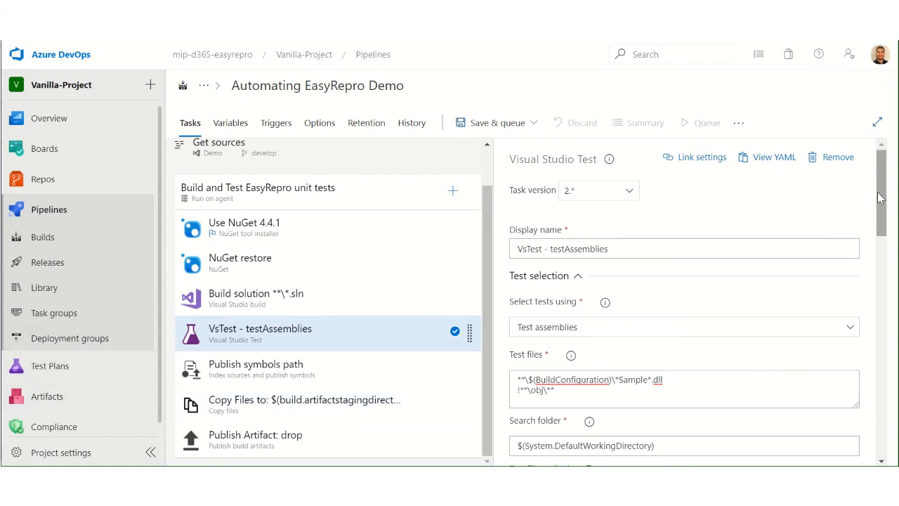
Step: Set the VsTest task's test filter criteria to FullyQualifiedName~Microsoft.Dynamics365.UIAutomation.Sample.Automating_EasyRepro_BuildPipeline
{"action": "left_click_drag", "start_coordinate": [876, 199], "coordinate": [877, 248]}
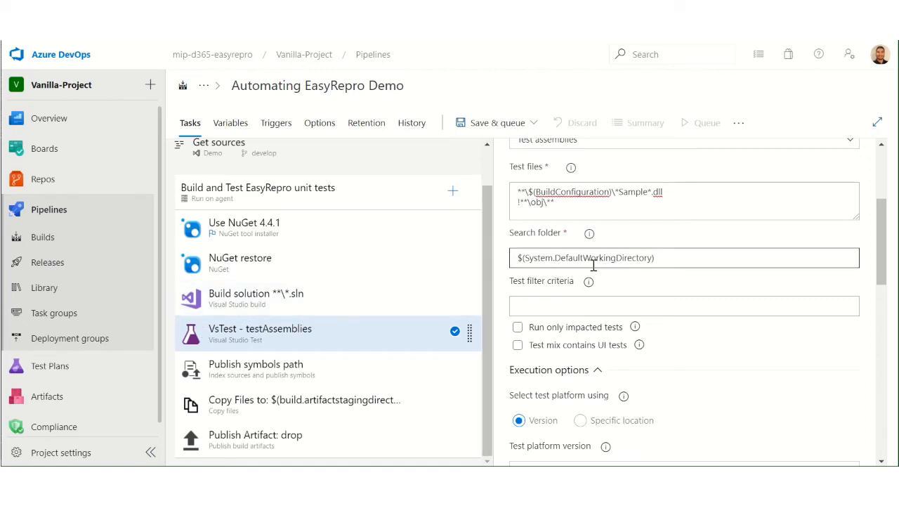
{"action": "left_click", "coordinate": [572, 310]}
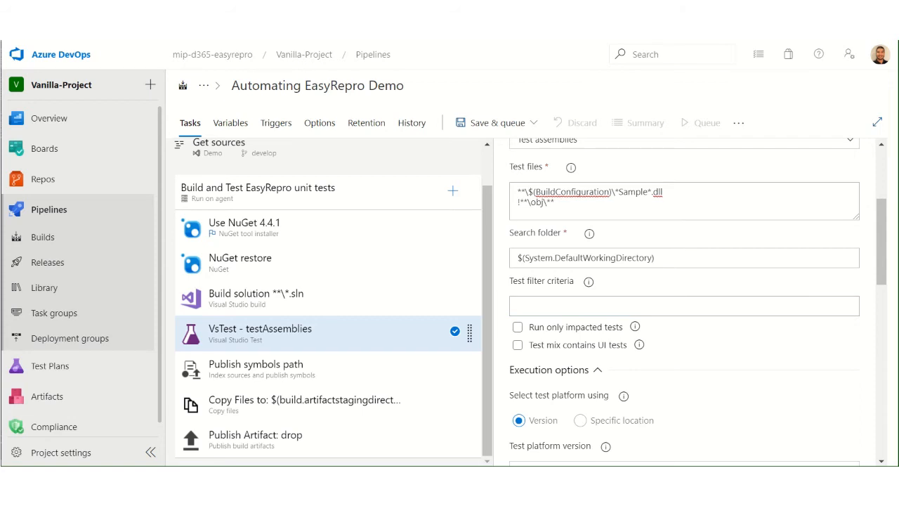
{"action": "left_click", "coordinate": [658, 305]}
{"action": "type", "text": "FullyQualifiedName~"}
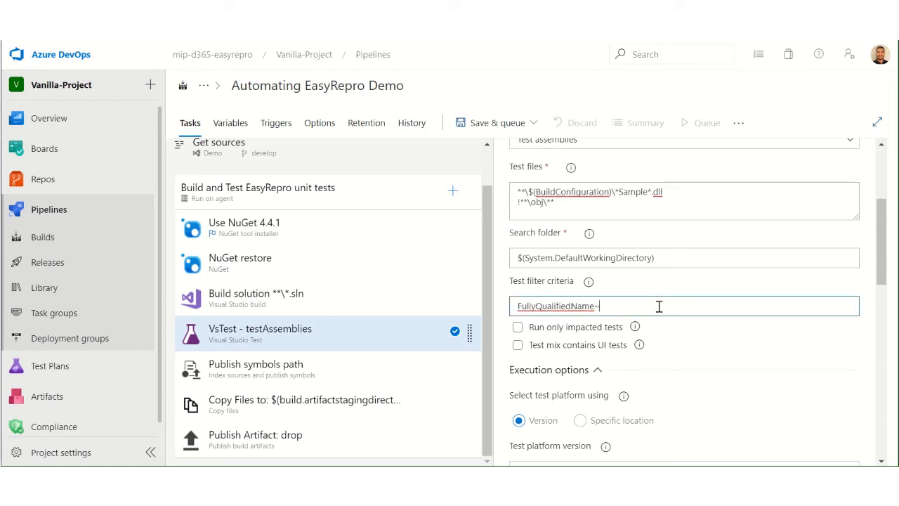
{"action": "type", "text": "Microsoft.Dynamics365.UIAutomation.Sample.Automating_EasyRepro_BuildPipeline"}
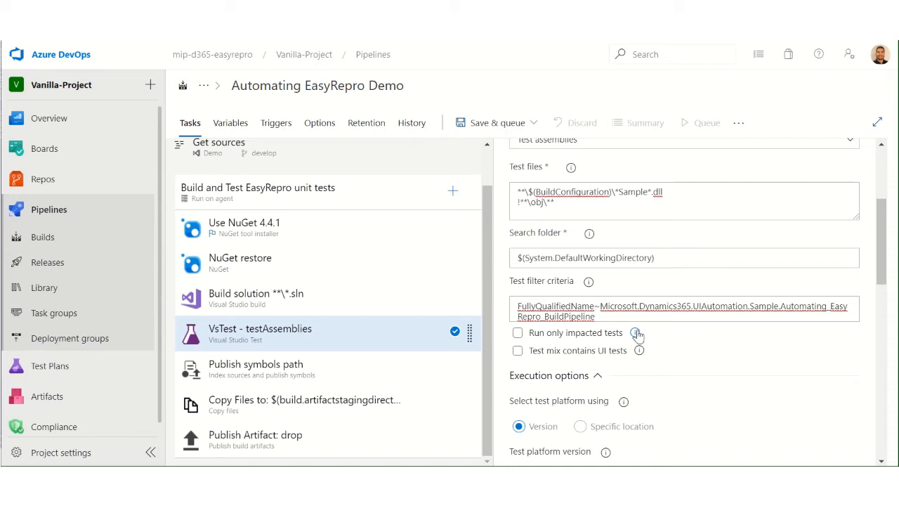
{"action": "left_click", "coordinate": [548, 338]}
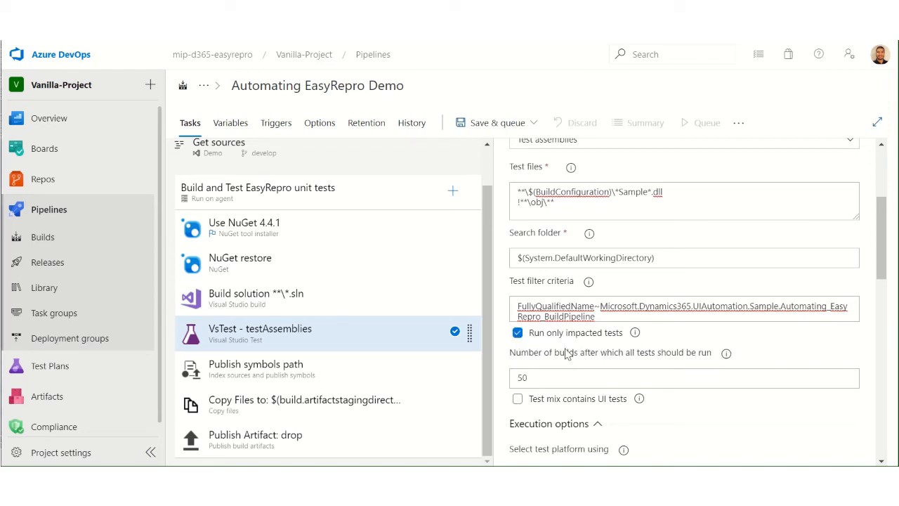
{"action": "left_click_drag", "start_coordinate": [565, 352], "coordinate": [695, 352]}
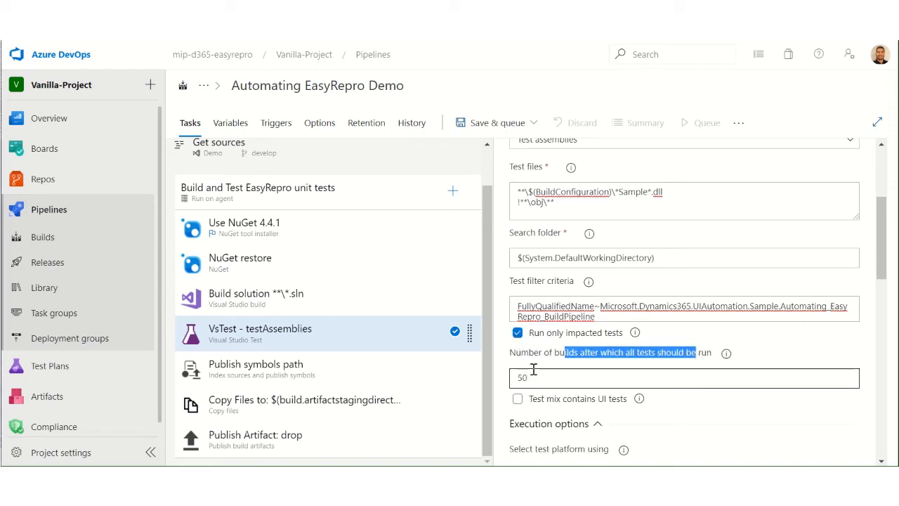
{"action": "left_click", "coordinate": [517, 334]}
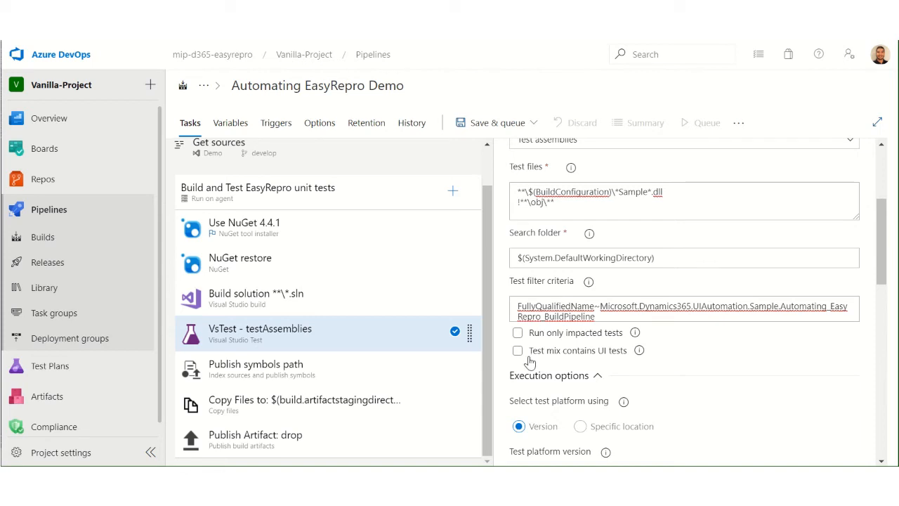
Step: Choose EasyRepro.runsettings from the AzureDevOps folder of Microsoft.Dynamics365.UIAutomation.Sample as the VsTest task's settings file
{"action": "scroll", "coordinate": [668, 295], "scroll_direction": "down", "scroll_amount": 3}
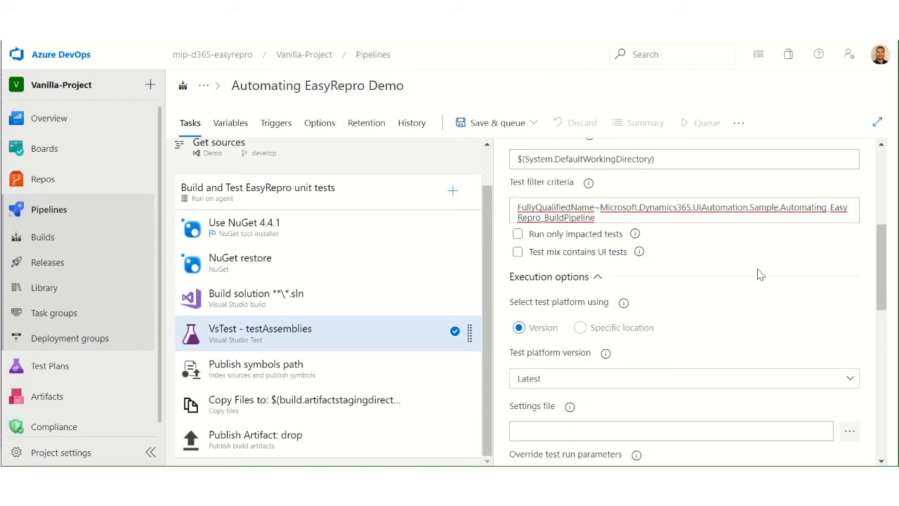
{"action": "scroll", "coordinate": [759, 274], "scroll_direction": "down", "scroll_amount": 1}
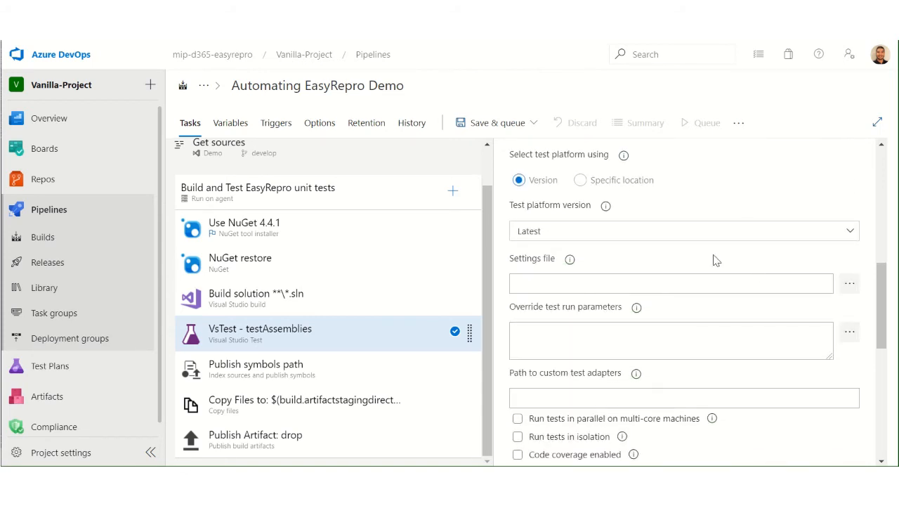
{"action": "left_click", "coordinate": [857, 289]}
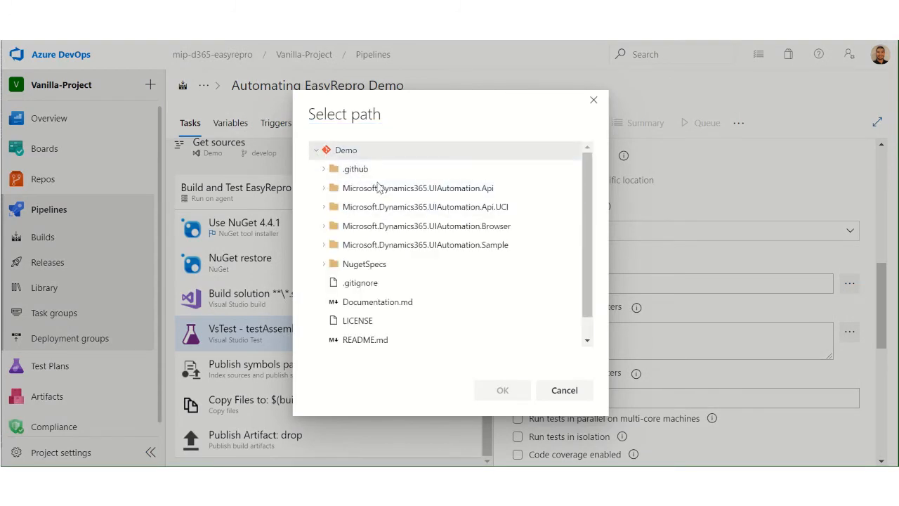
{"action": "left_click", "coordinate": [325, 246]}
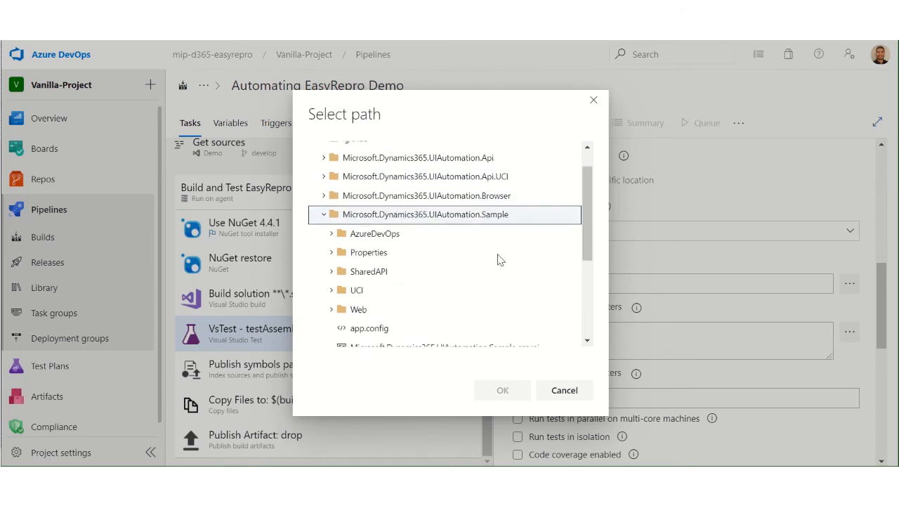
{"action": "scroll", "coordinate": [499, 257], "scroll_direction": "down", "scroll_amount": 1}
{"action": "left_click", "coordinate": [332, 234]}
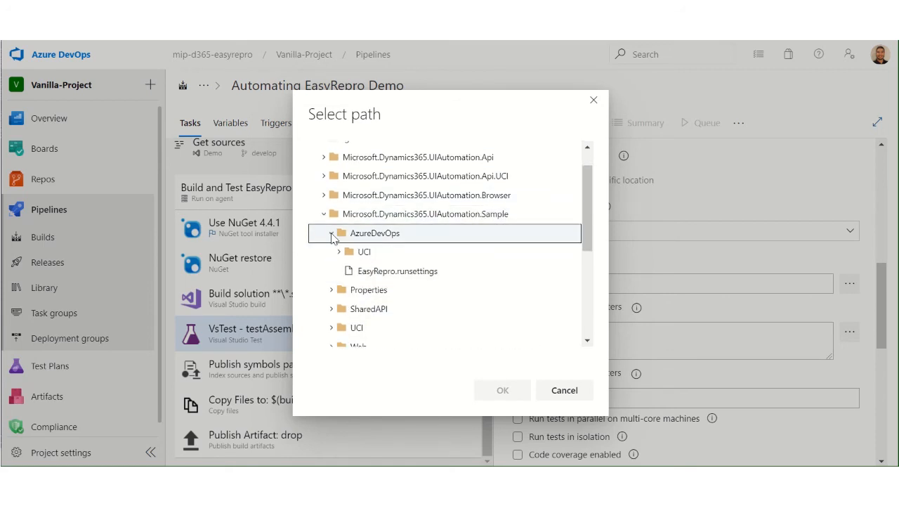
{"action": "left_click", "coordinate": [398, 271]}
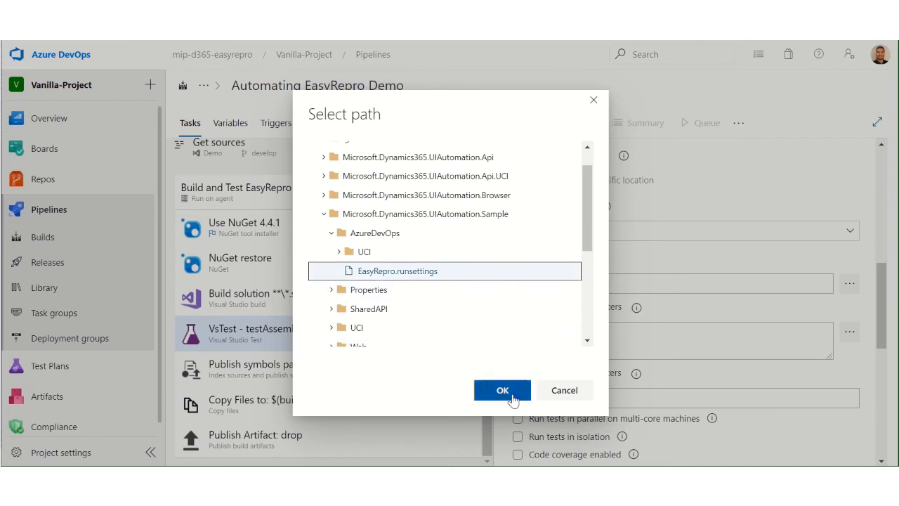
{"action": "left_click", "coordinate": [502, 390]}
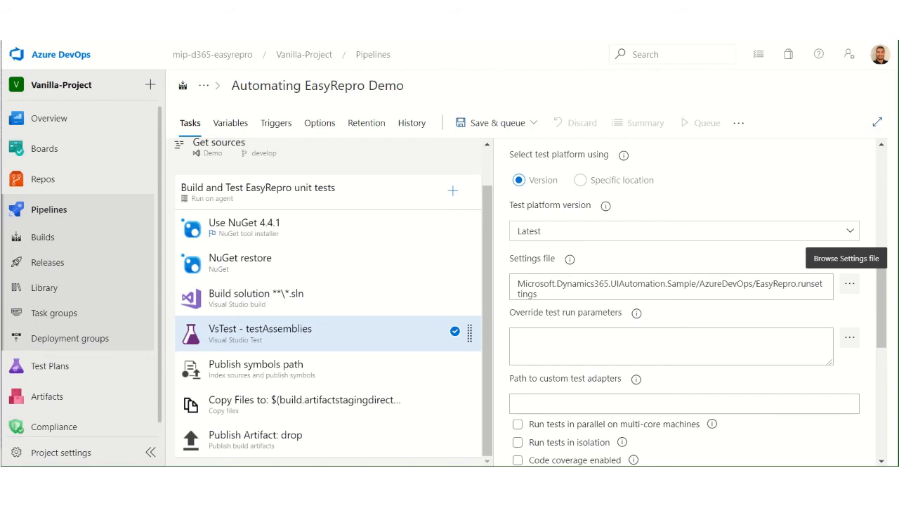
Step: Override the test run parameters with -OnlineUsername $(BuildD365UserName) -OnlinePassword $(BuildD365Password) -OnlineCrmUrl $(BuildD365Org) -AzureKey $(BuildD365AzureKey)
{"action": "left_click", "coordinate": [555, 345]}
{"action": "key", "text": "ctrl+v"}
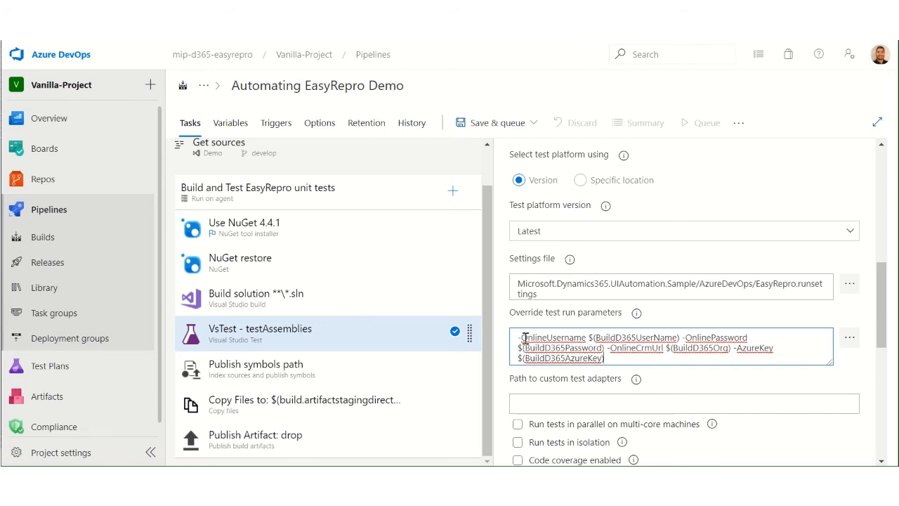
Step: Compare the overridden test run parameters with the TestRunParameters section of EasyRepro.runsettings in Visual Studio, and check the pipeline variables in Azure DevOps
{"action": "left_click_drag", "start_coordinate": [522, 338], "coordinate": [584, 332]}
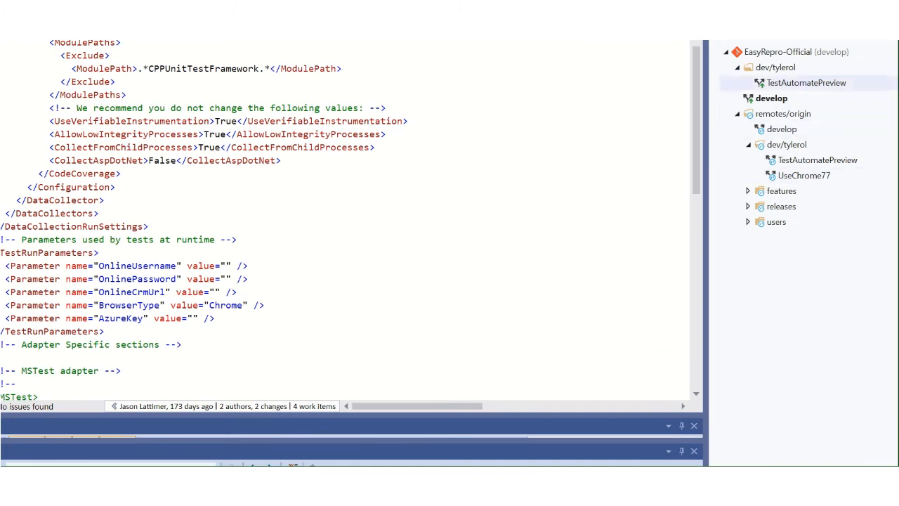
{"action": "left_click", "coordinate": [898, 71]}
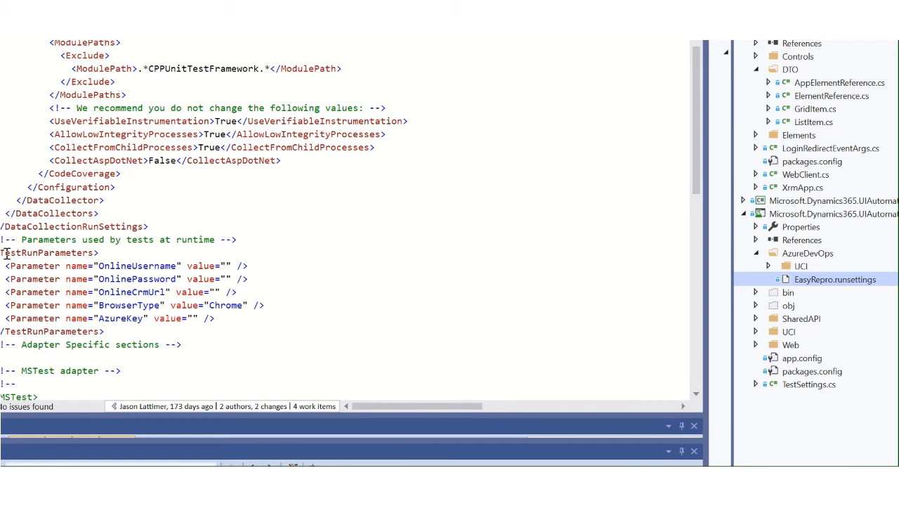
{"action": "left_click_drag", "start_coordinate": [3, 254], "coordinate": [90, 254]}
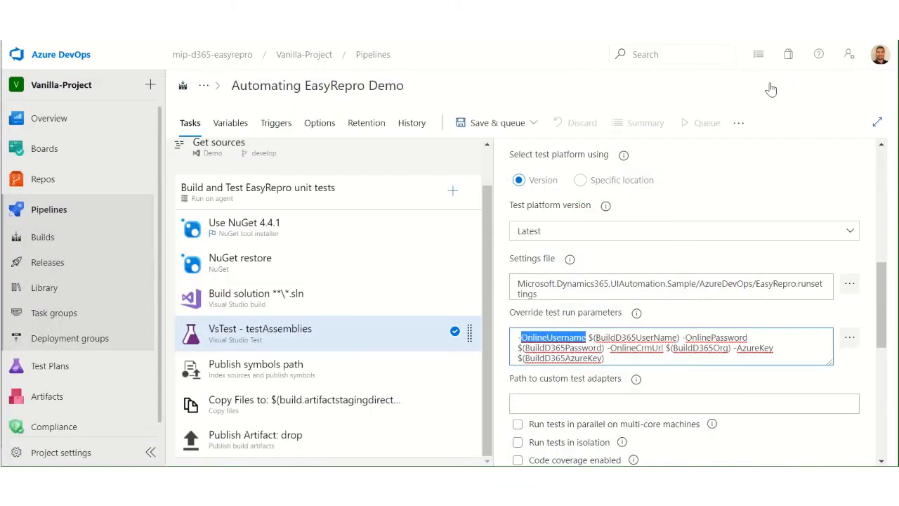
{"action": "left_click", "coordinate": [687, 347]}
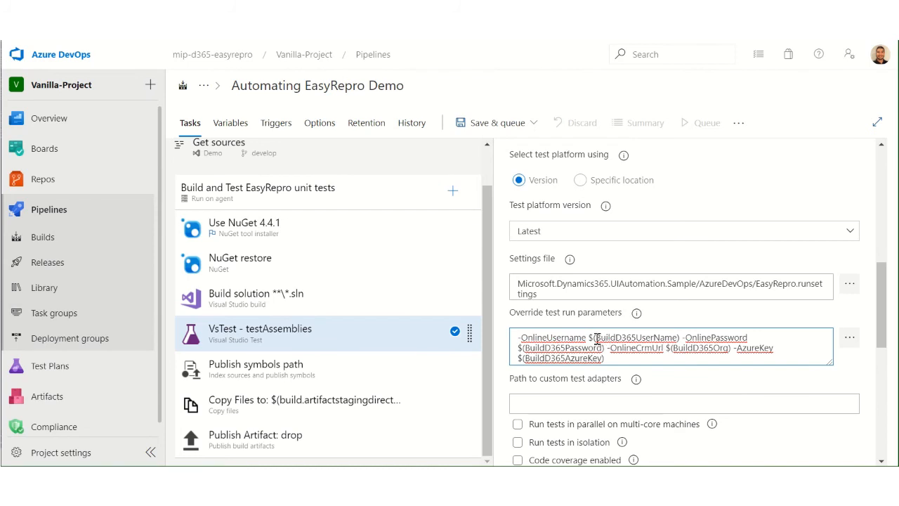
{"action": "left_click_drag", "start_coordinate": [589, 338], "coordinate": [679, 335]}
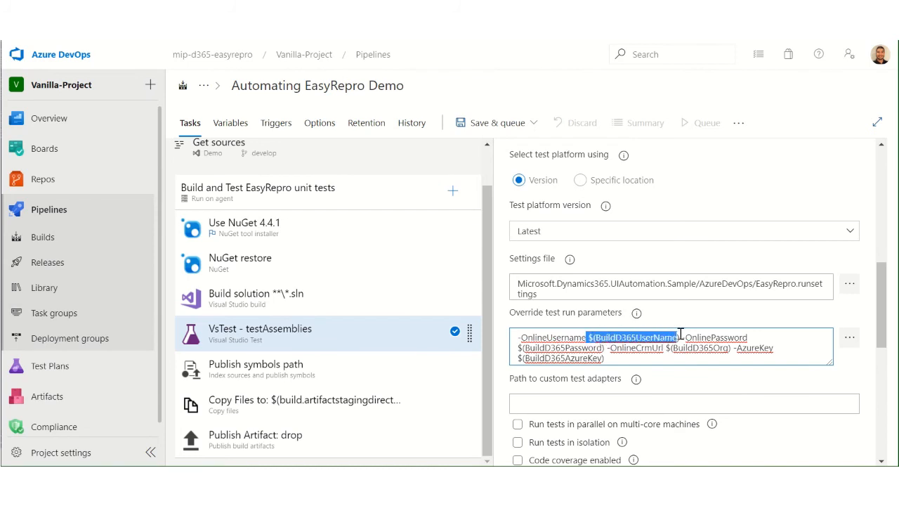
{"action": "left_click", "coordinate": [631, 347]}
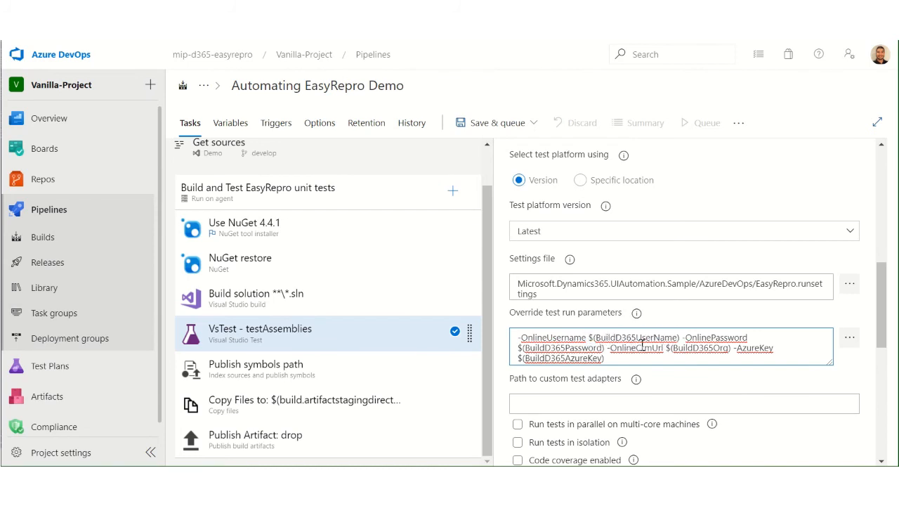
{"action": "left_click", "coordinate": [238, 127]}
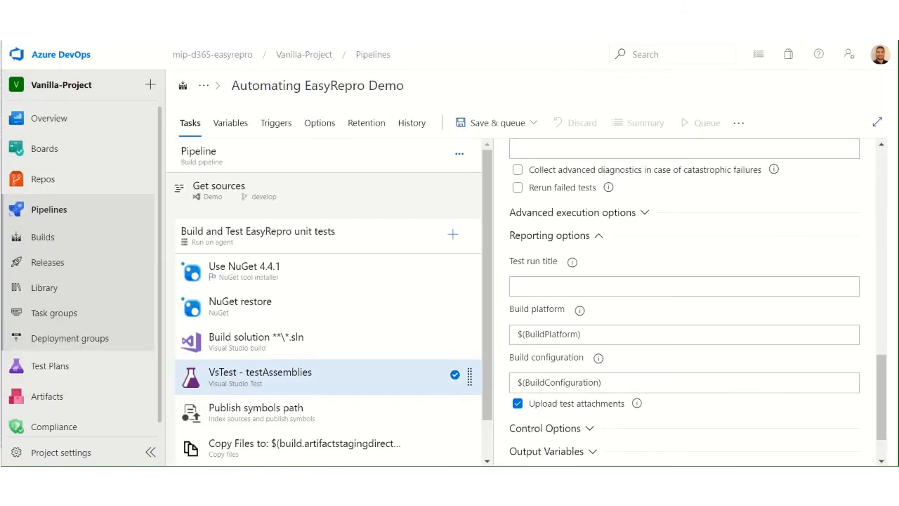
Step: Set the VsTest task's test run title to "Automating EasyRepro Test Results" and check the help for uploading test attachments
{"action": "left_click", "coordinate": [525, 281]}
{"action": "left_click", "coordinate": [549, 286]}
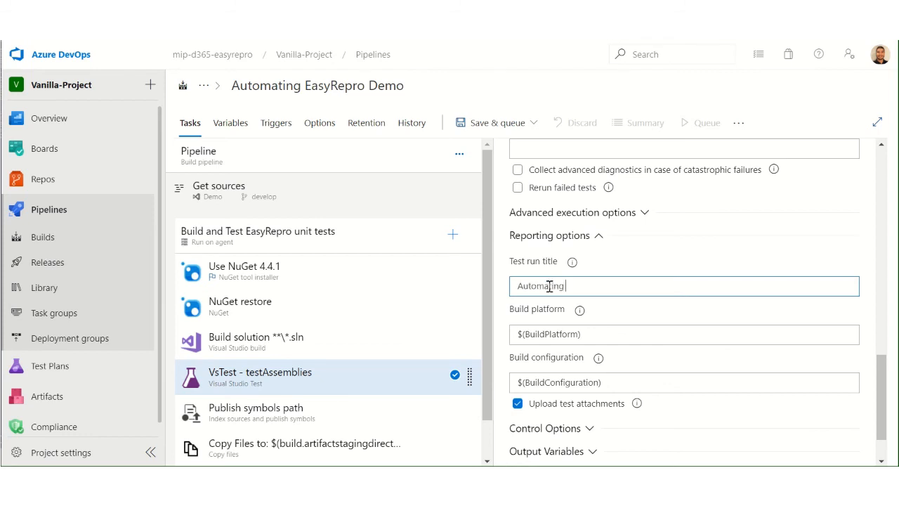
{"action": "type", "text": "Automating EasyRepro Test Results"}
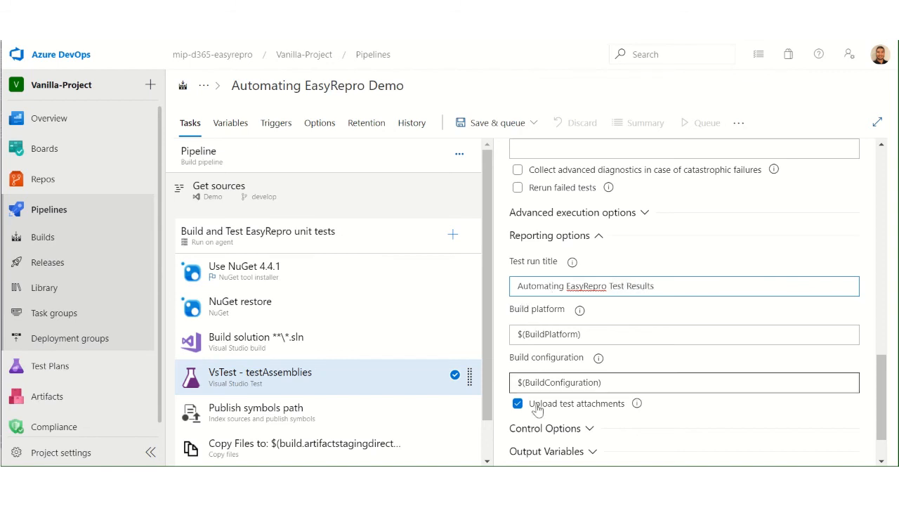
{"action": "left_click", "coordinate": [635, 406]}
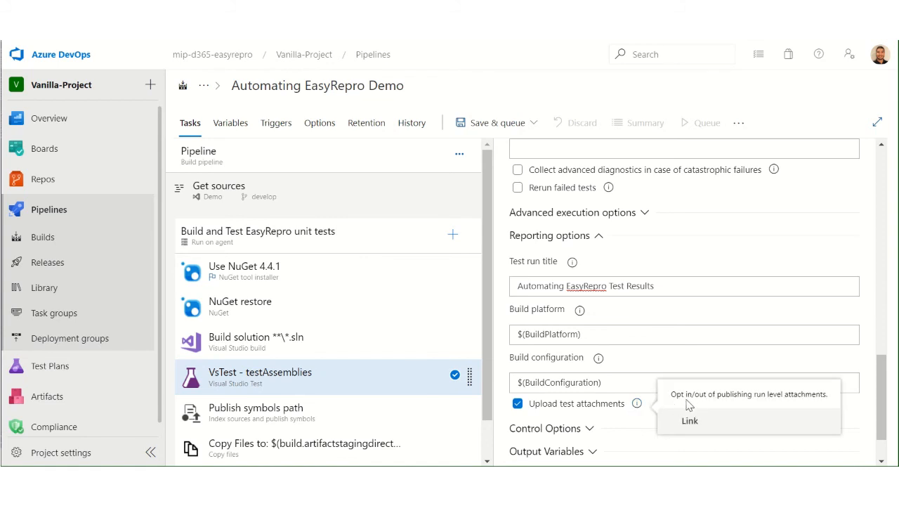
Step: Save the build pipeline in the root folder without queuing a build
{"action": "left_click", "coordinate": [532, 122]}
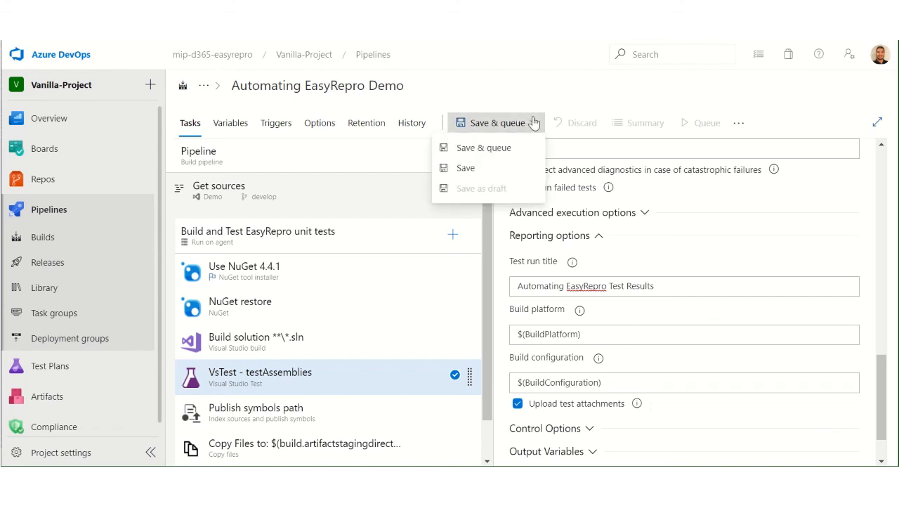
{"action": "left_click", "coordinate": [484, 168]}
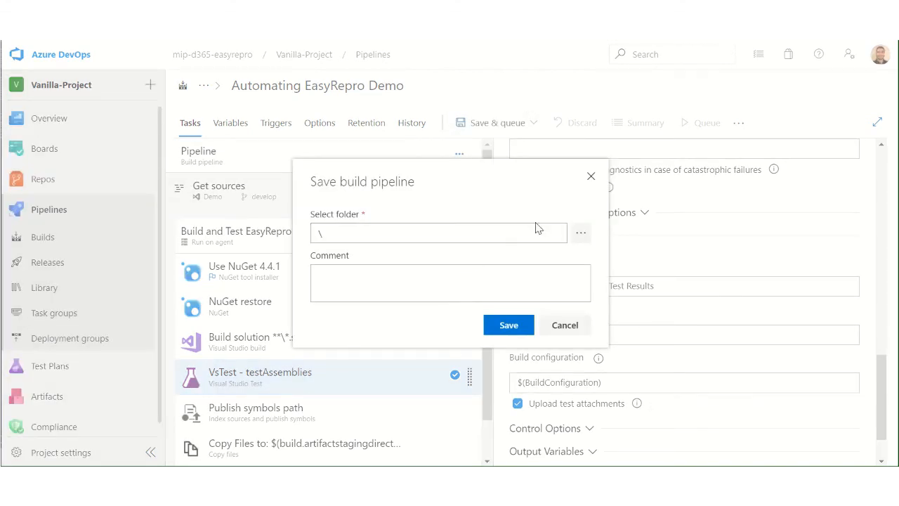
{"action": "left_click", "coordinate": [511, 327]}
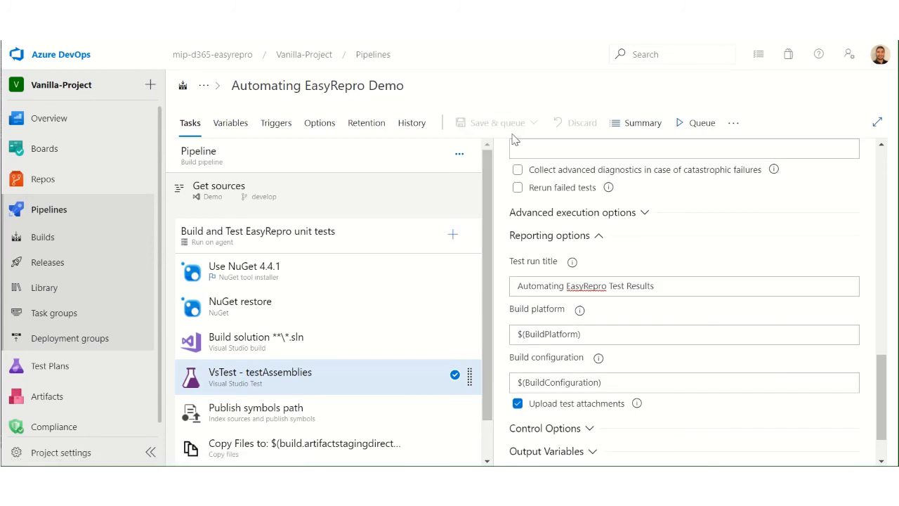
Step: Enable continuous integration for the Demo repository and add an Include path filter to its trigger
{"action": "left_click", "coordinate": [278, 125]}
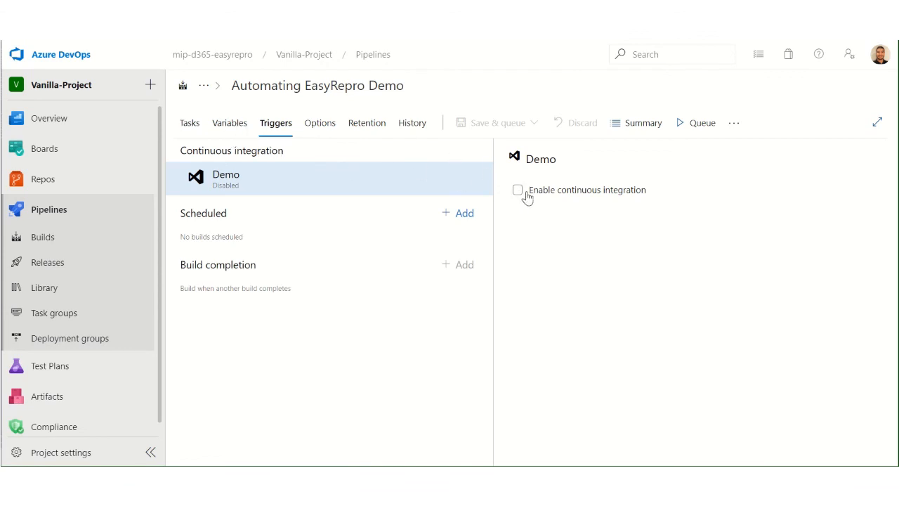
{"action": "left_click", "coordinate": [518, 192]}
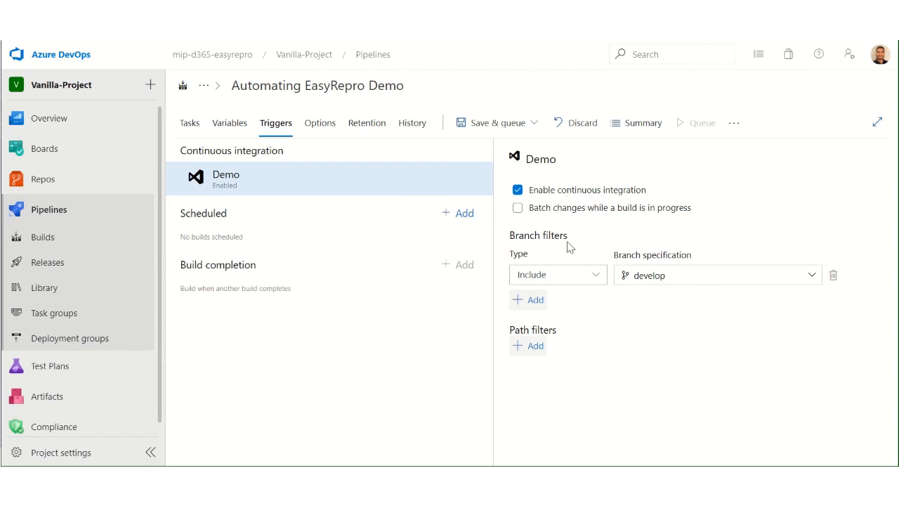
{"action": "left_click", "coordinate": [535, 346]}
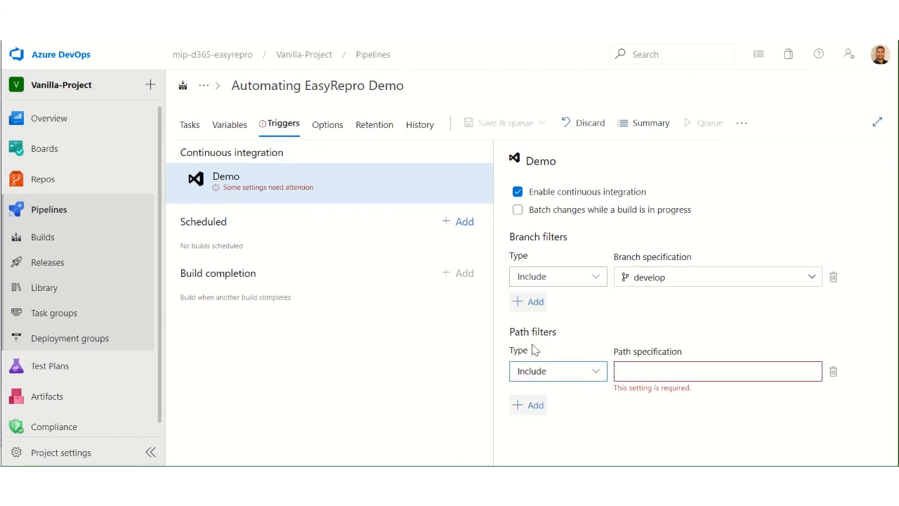
Step: Examine the new filter's path specification and the branches available for the trigger's branch filter
{"action": "left_click", "coordinate": [702, 377]}
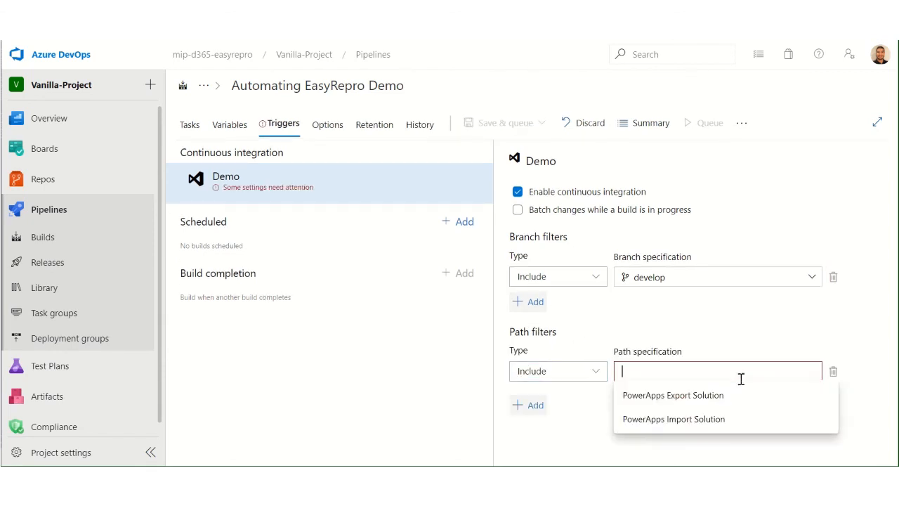
{"action": "left_click", "coordinate": [706, 327]}
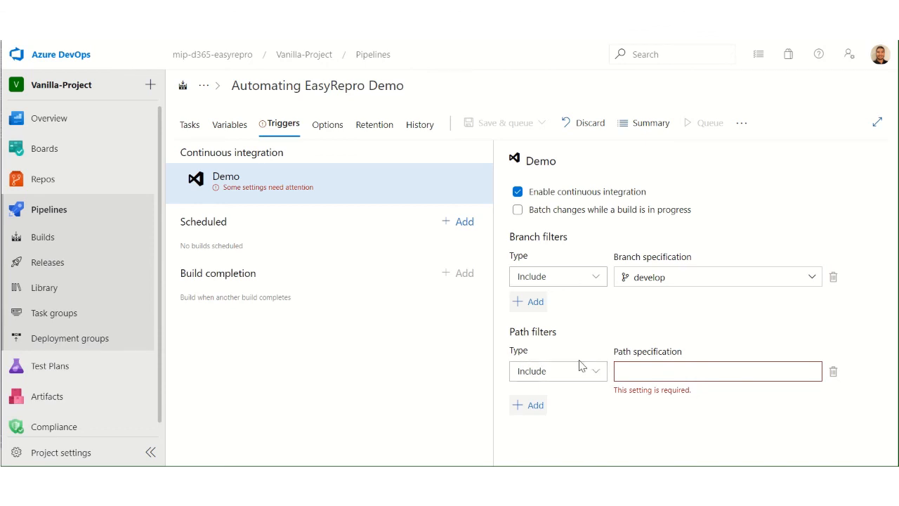
{"action": "left_click", "coordinate": [808, 288]}
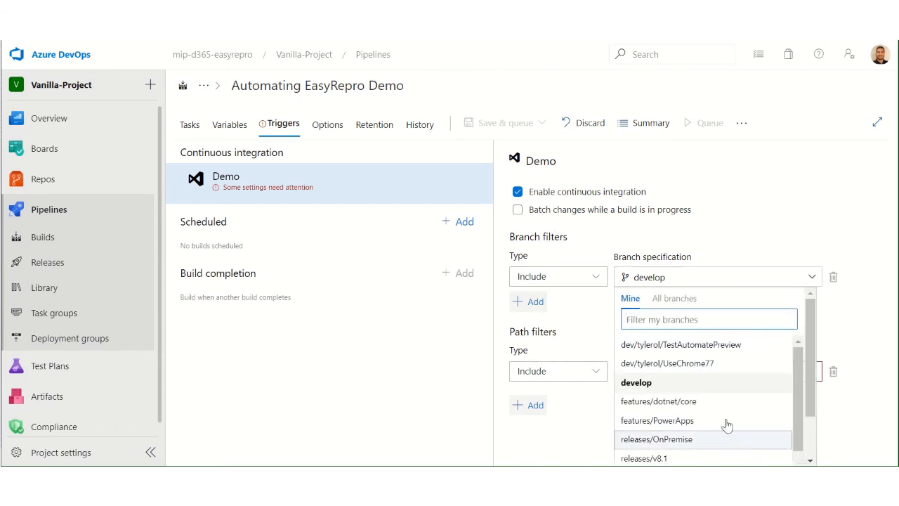
{"action": "left_click", "coordinate": [750, 204]}
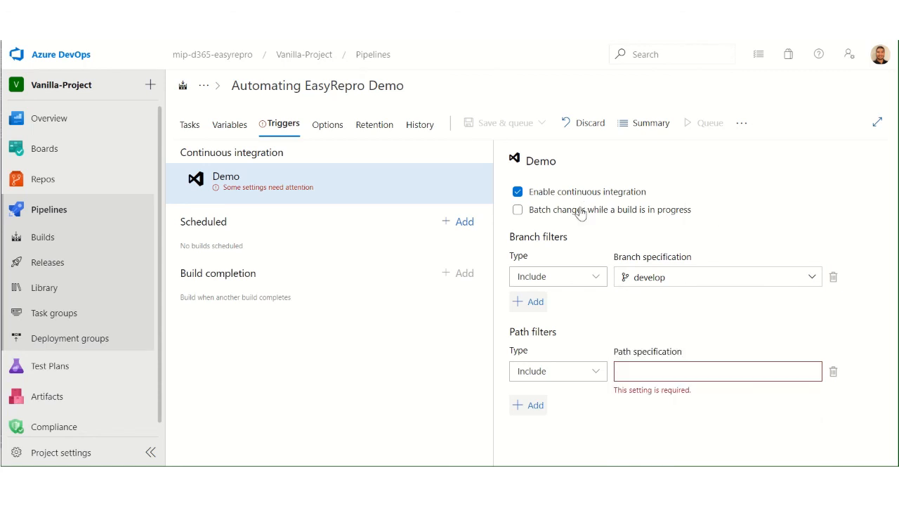